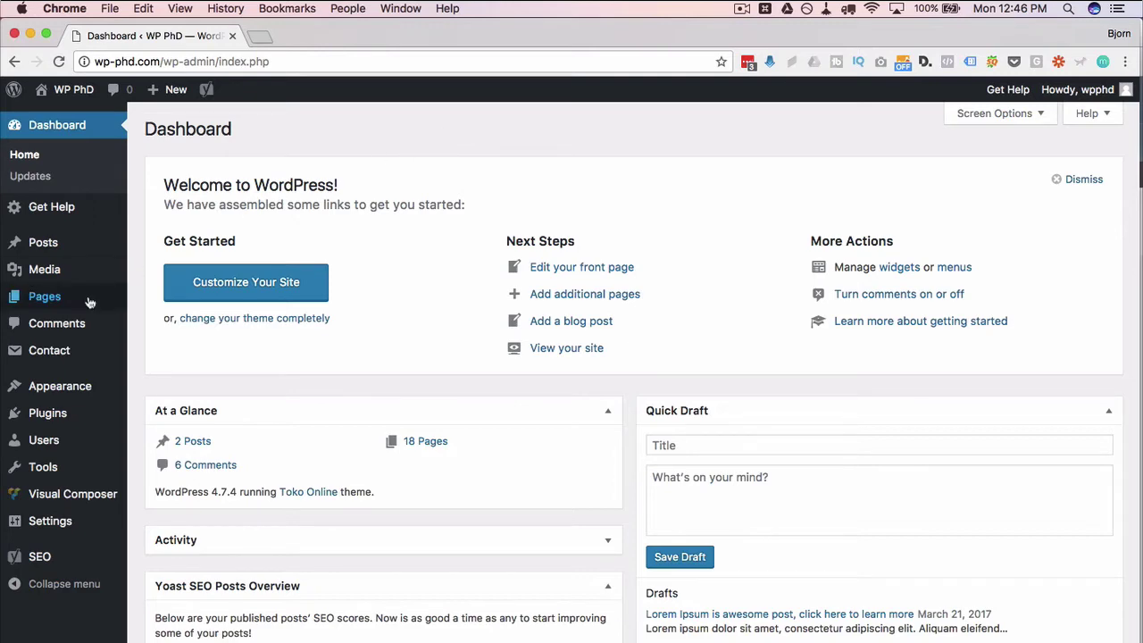
Create a draft page titled 'VC Buttons' and open it in the Visual Composer frontend editor
mouse_move(62, 302)
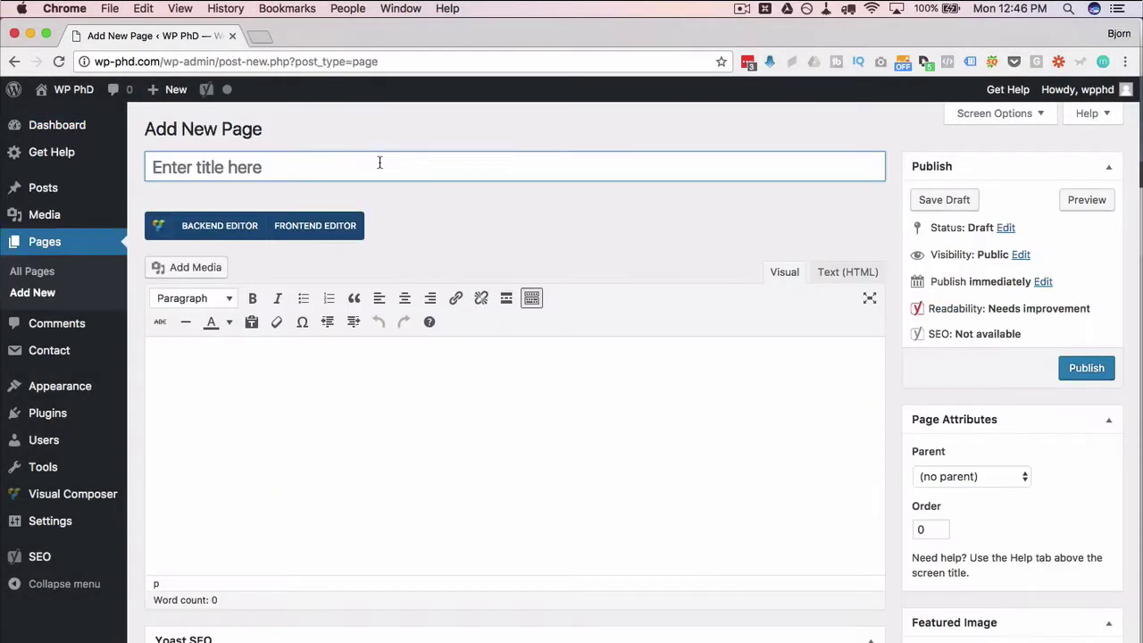
type("VC Buttons")
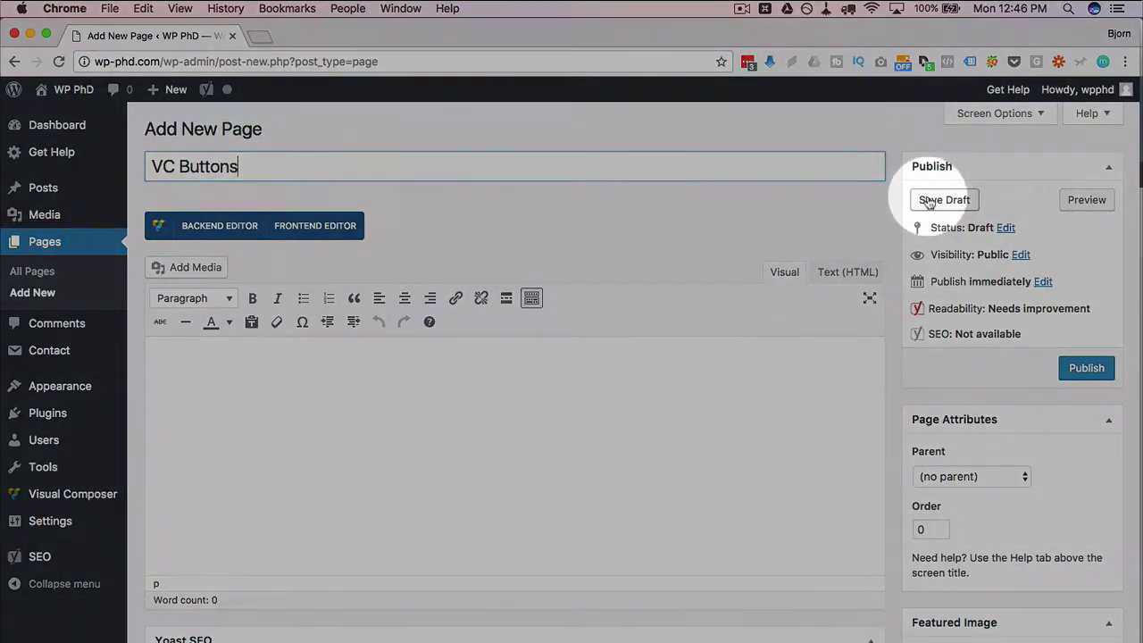
left_click(937, 202)
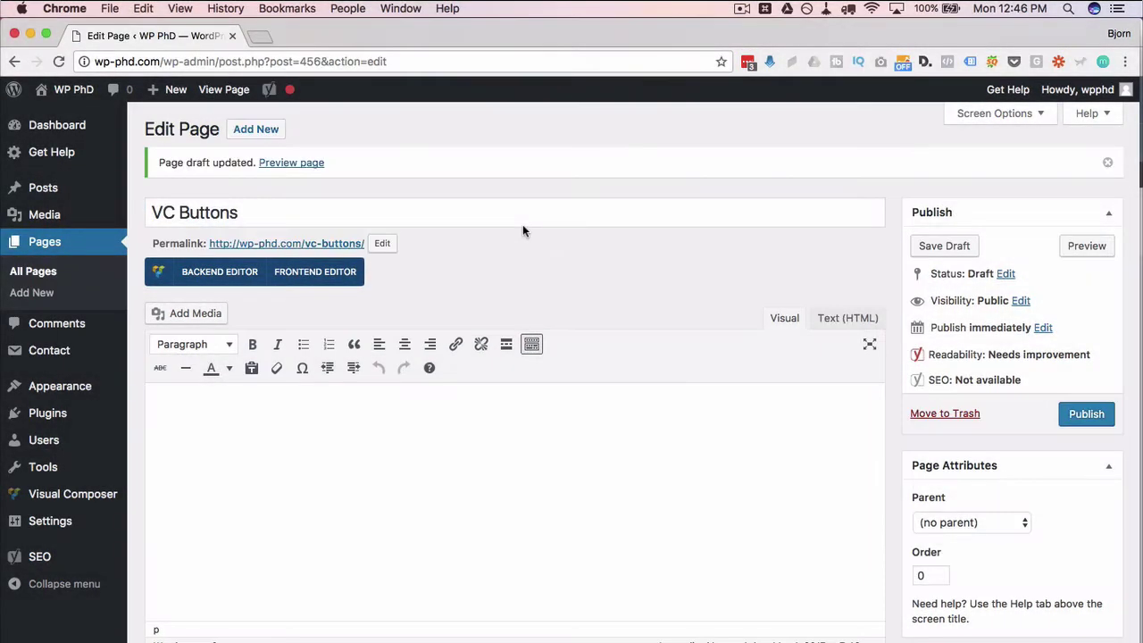
left_click(289, 277)
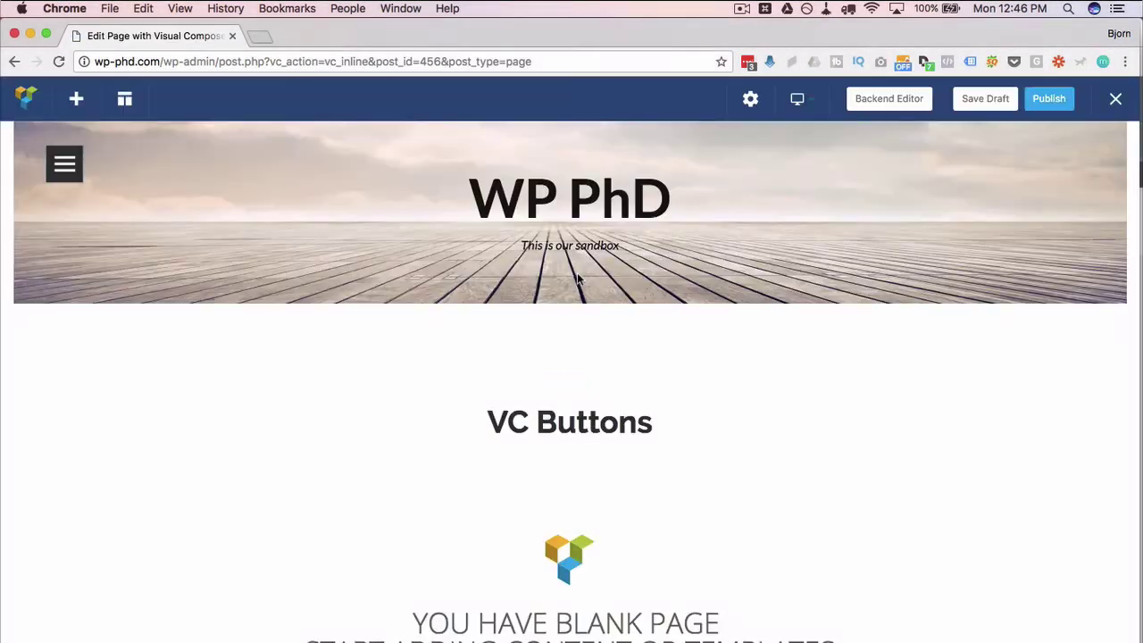
Add a Button element with text 'Try For Free' and link URL '#'
scroll(611, 425, "down", 7)
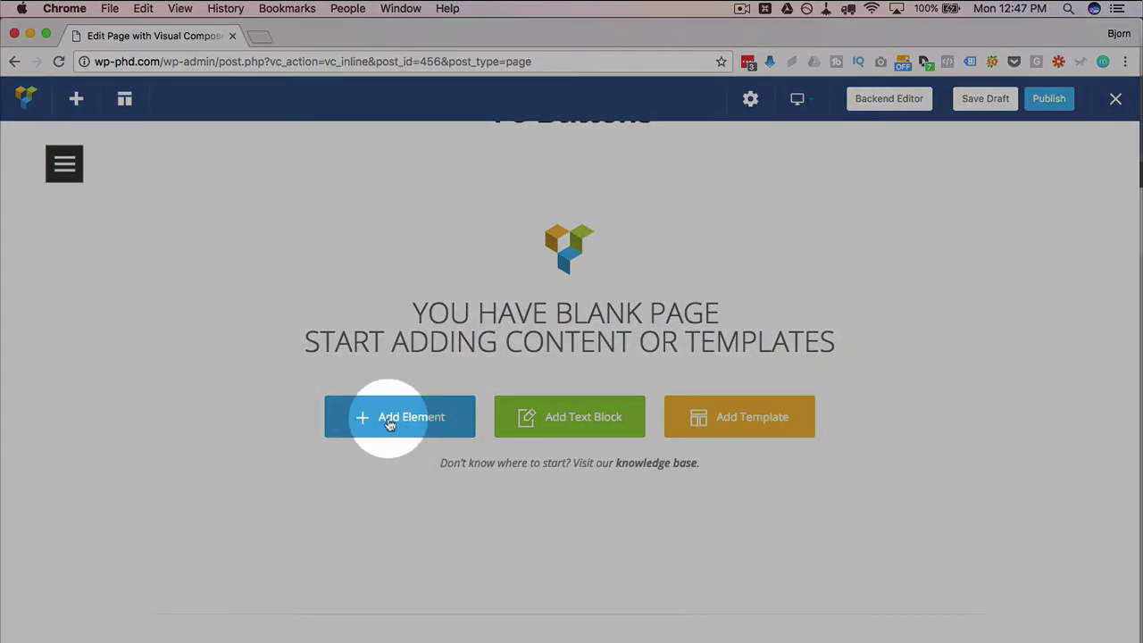
left_click(389, 424)
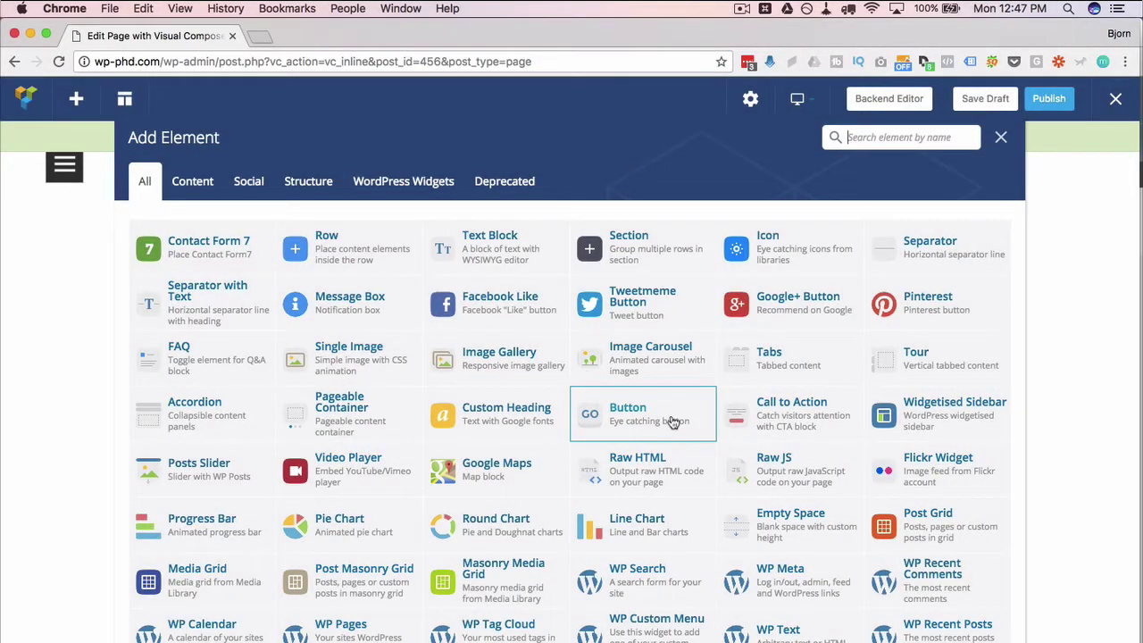
left_click(672, 422)
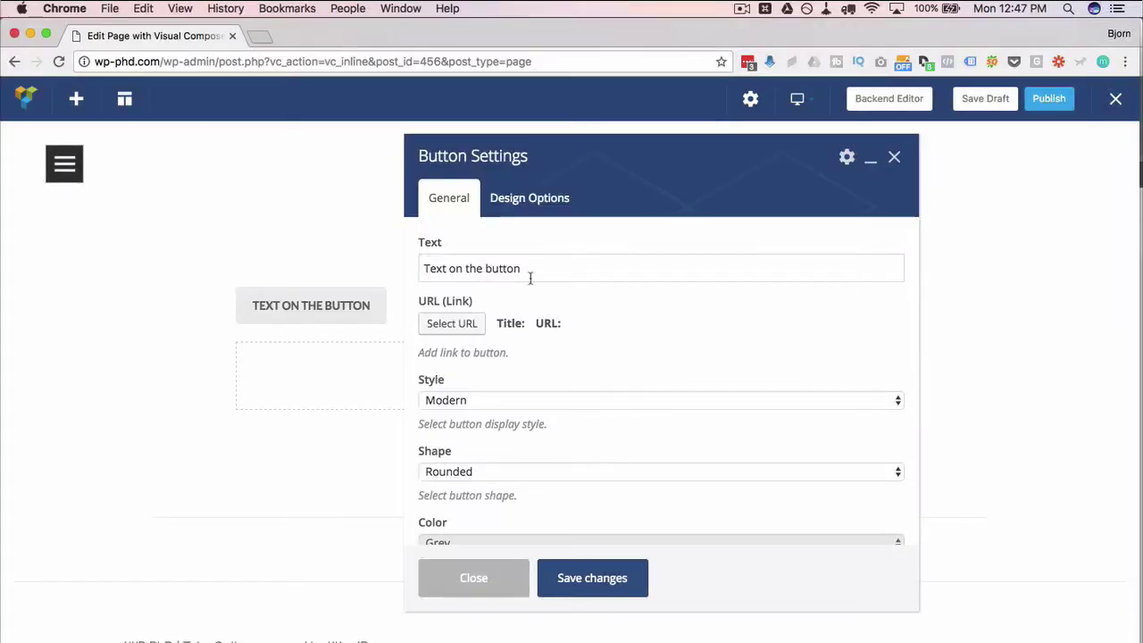
left_click_drag(529, 277, 377, 273)
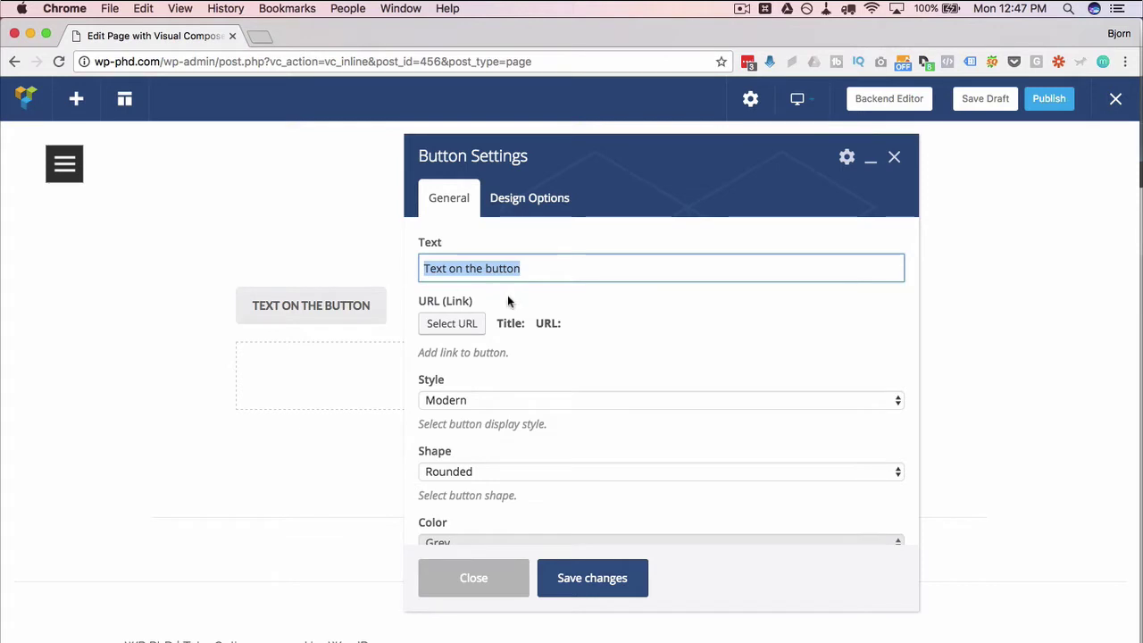
type("Try For Free")
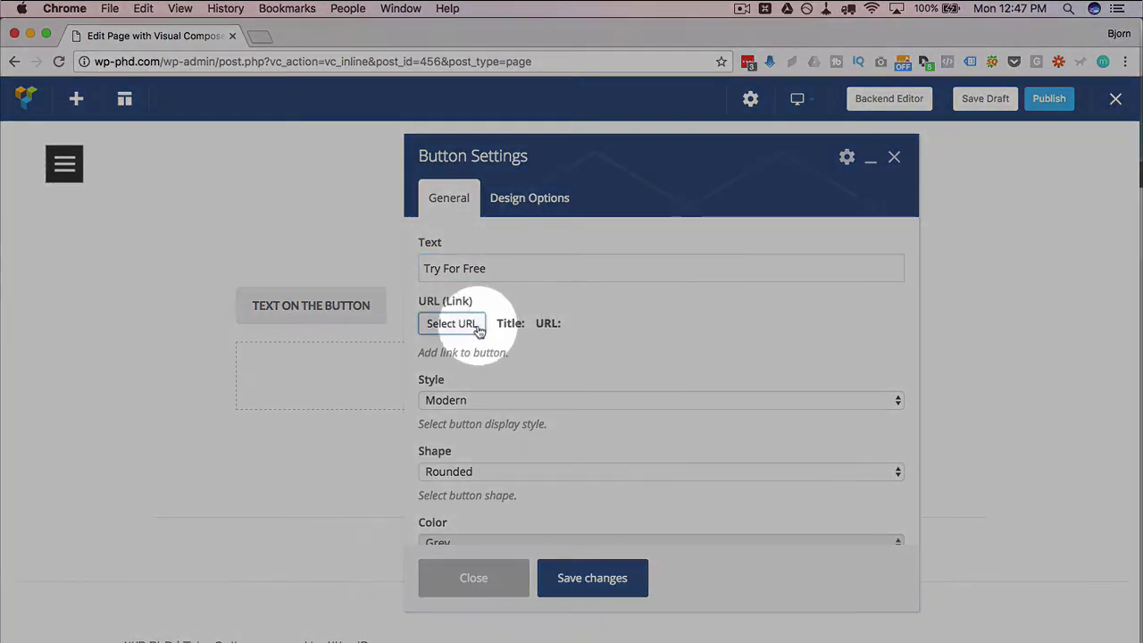
left_click(475, 326)
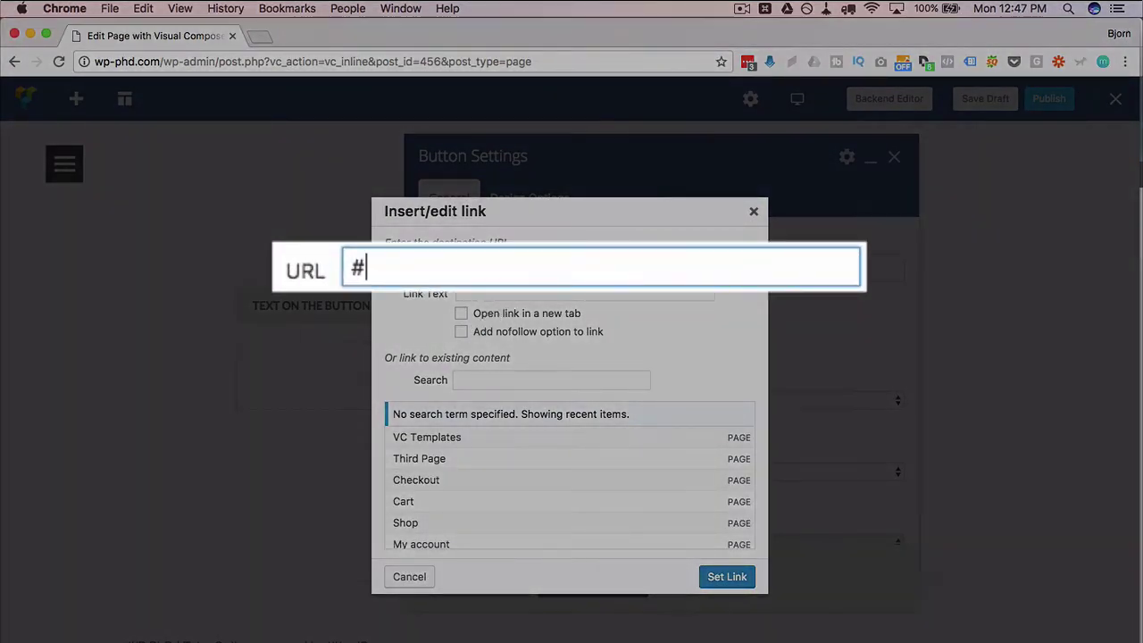
double_click(473, 269)
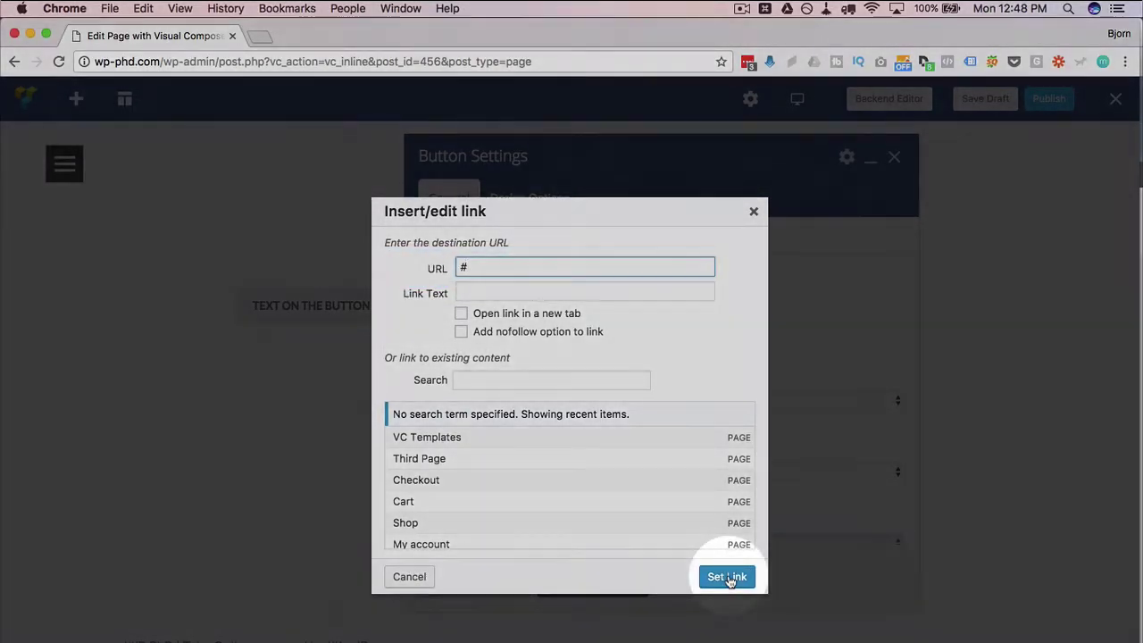
left_click(727, 577)
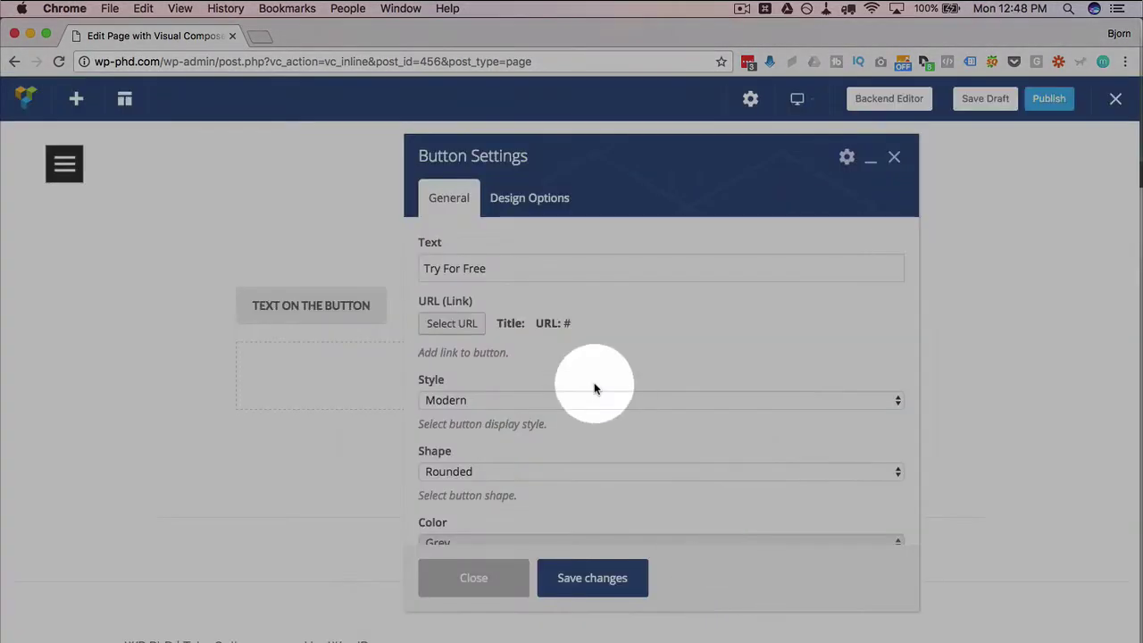
Move the settings panel aside and apply the Classic button style
scroll(535, 349, "down", 1)
left_click(525, 338)
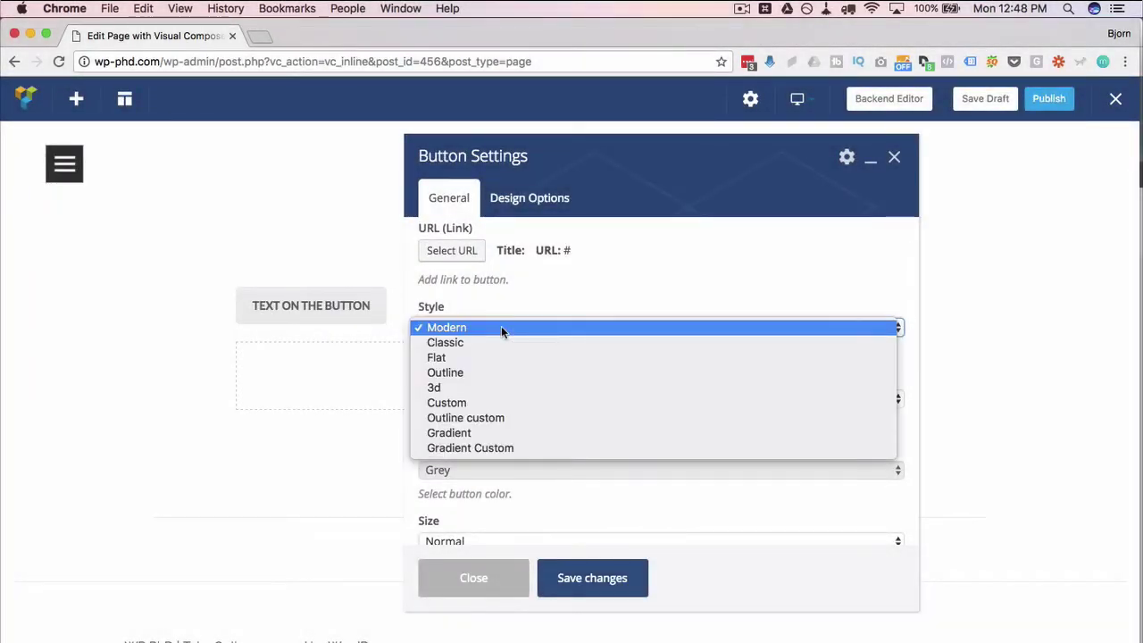
left_click(635, 136)
left_click_drag(613, 157, 698, 145)
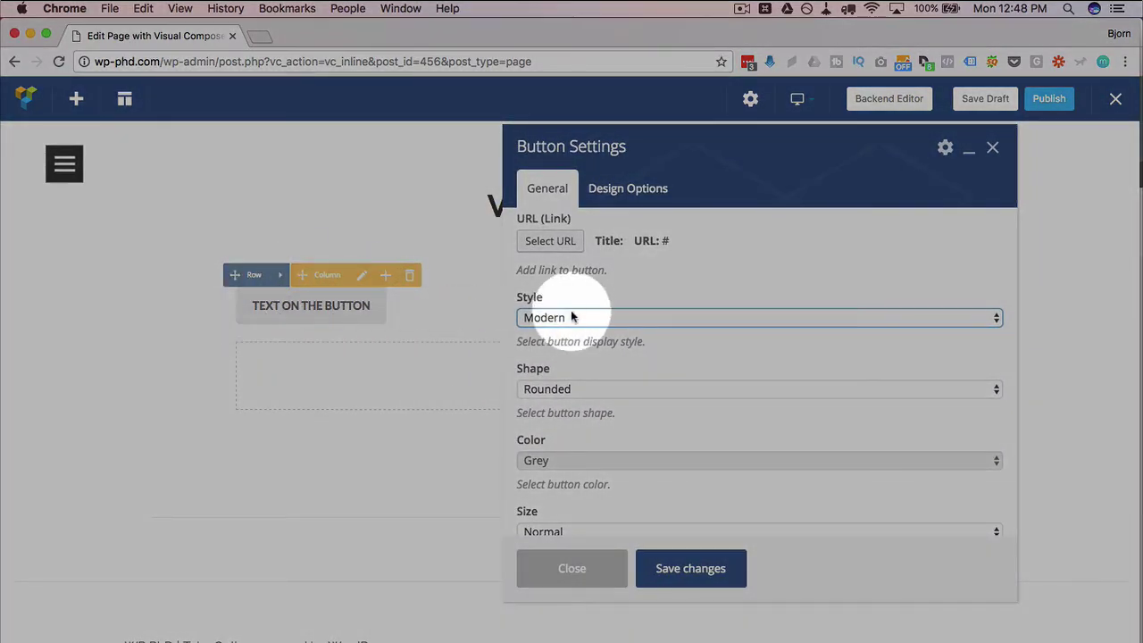
left_click(570, 319)
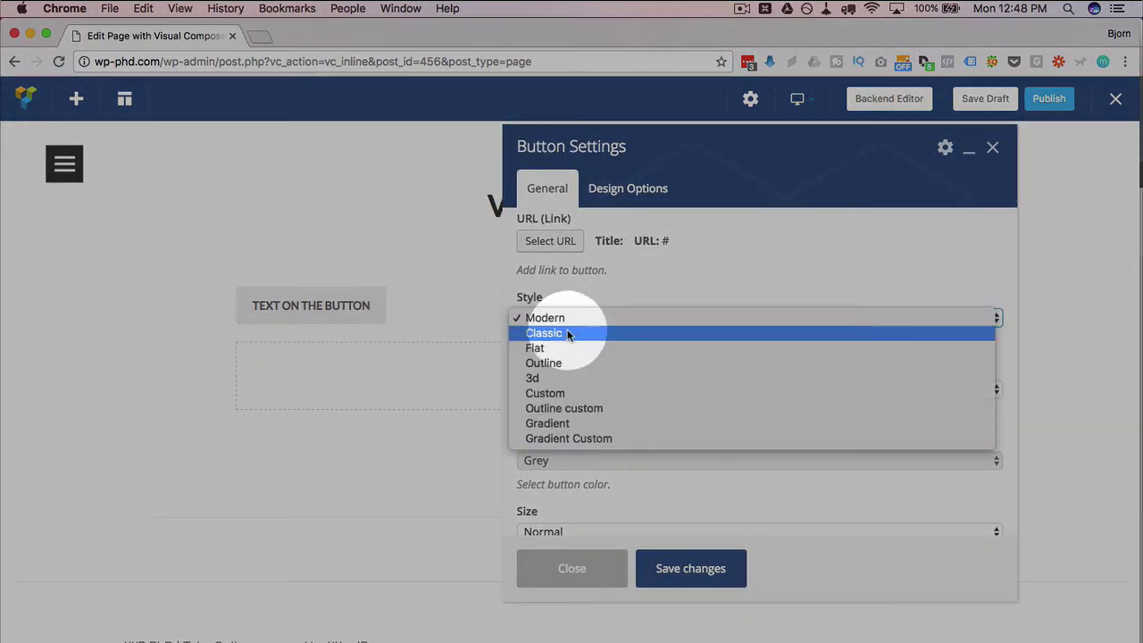
left_click(569, 332)
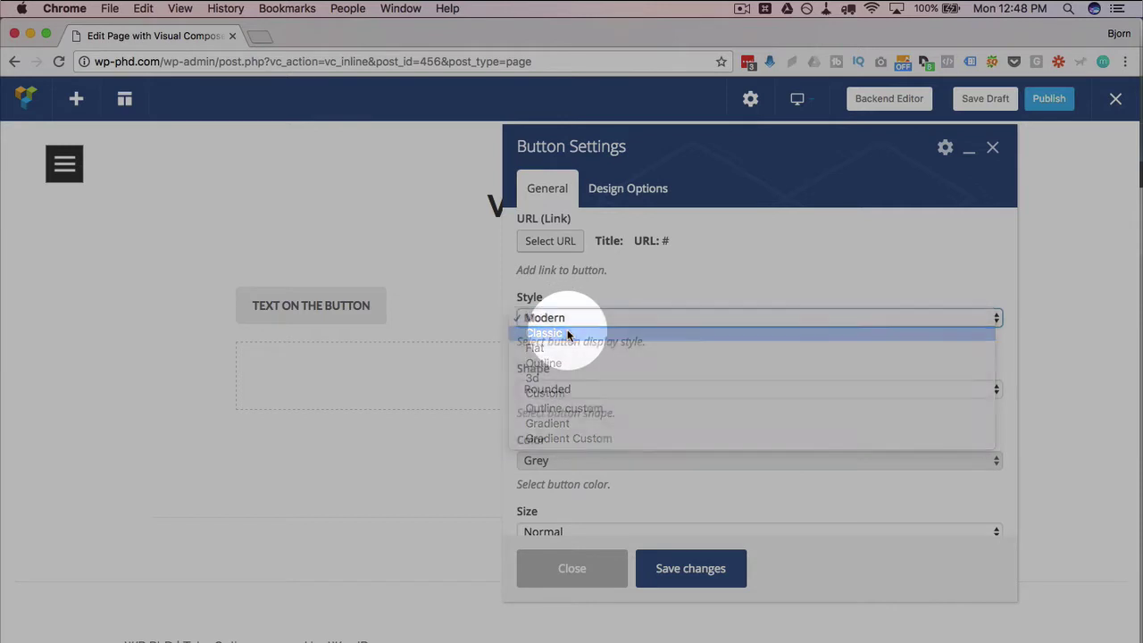
left_click(677, 573)
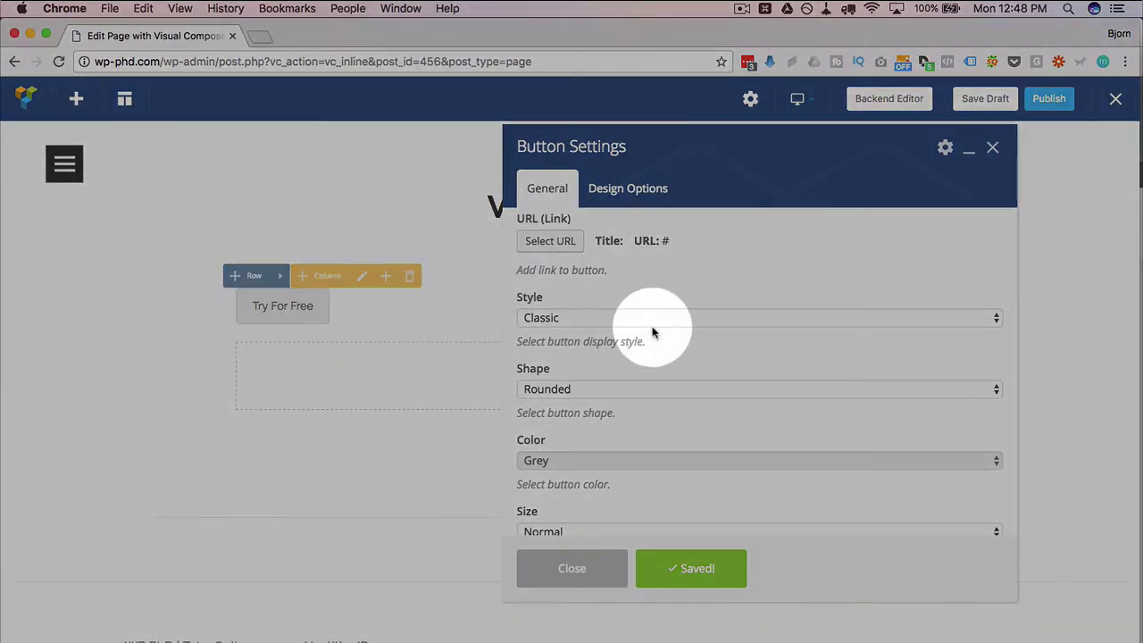
Try the Flat style, then the Outline style, saving each one
left_click(621, 321)
left_click(612, 334)
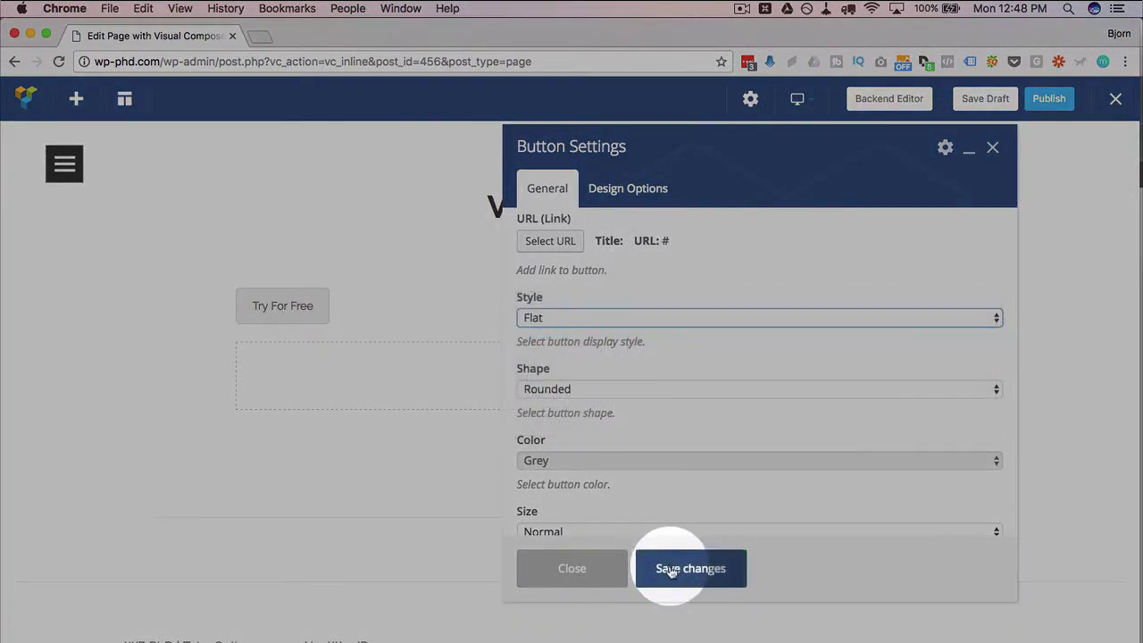
left_click(672, 572)
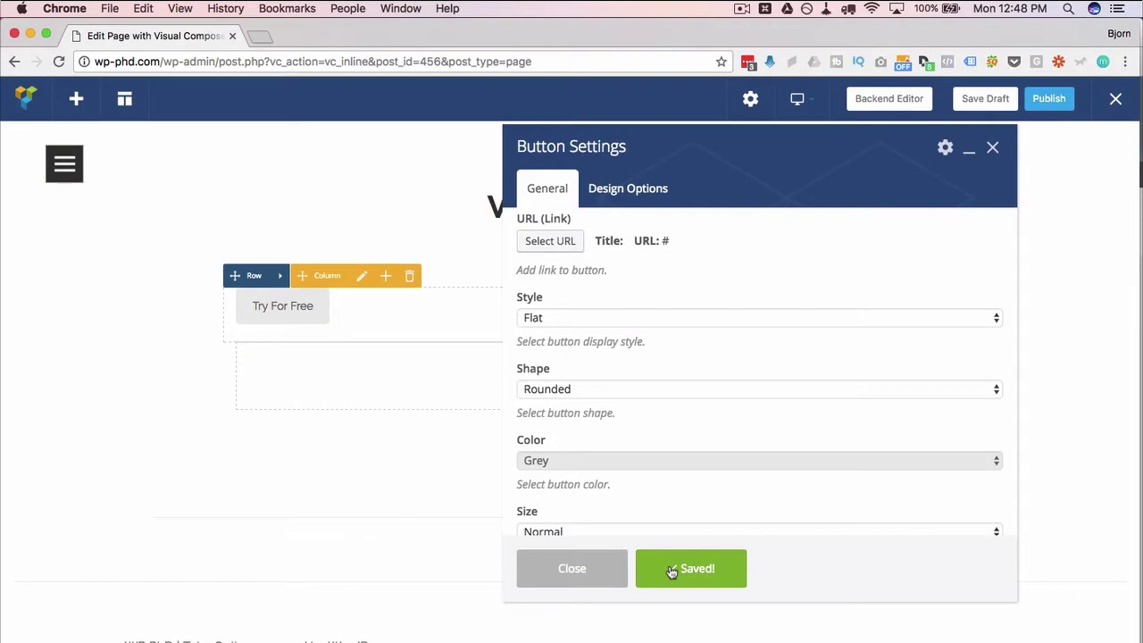
left_click(611, 323)
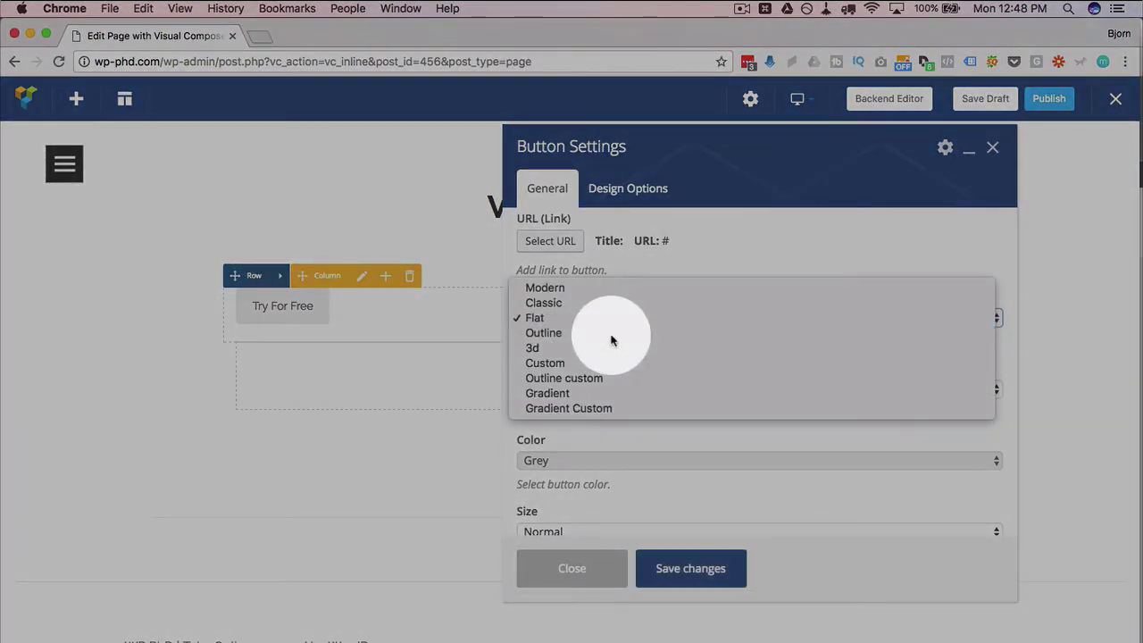
left_click(610, 340)
left_click(665, 568)
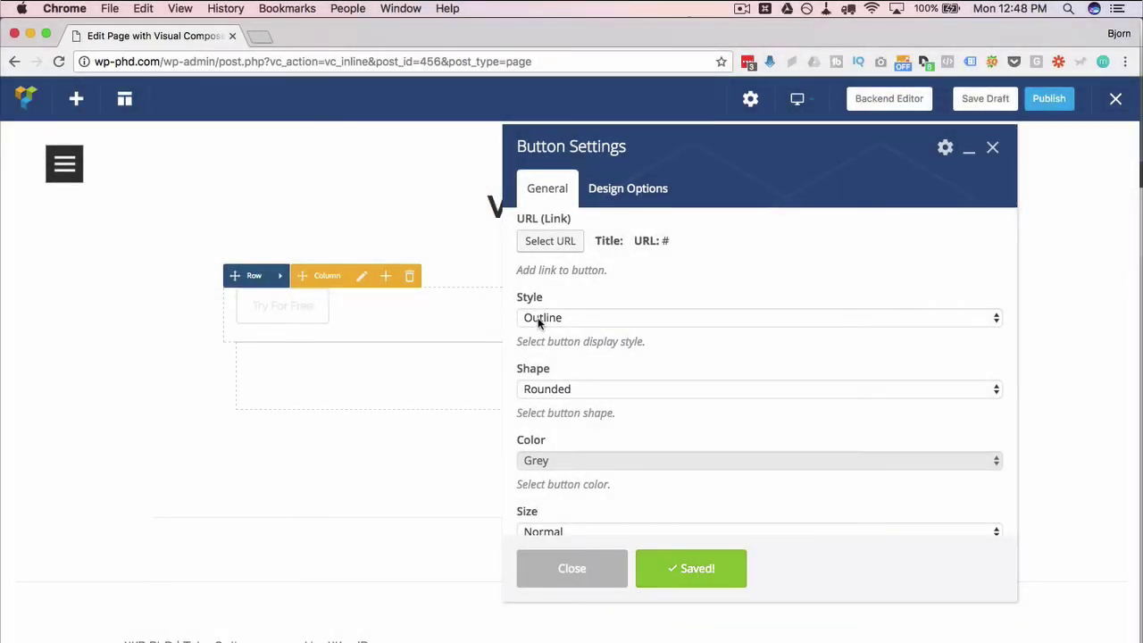
Apply and save the 3d style for the Try For Free button
left_click_drag(318, 303, 316, 312)
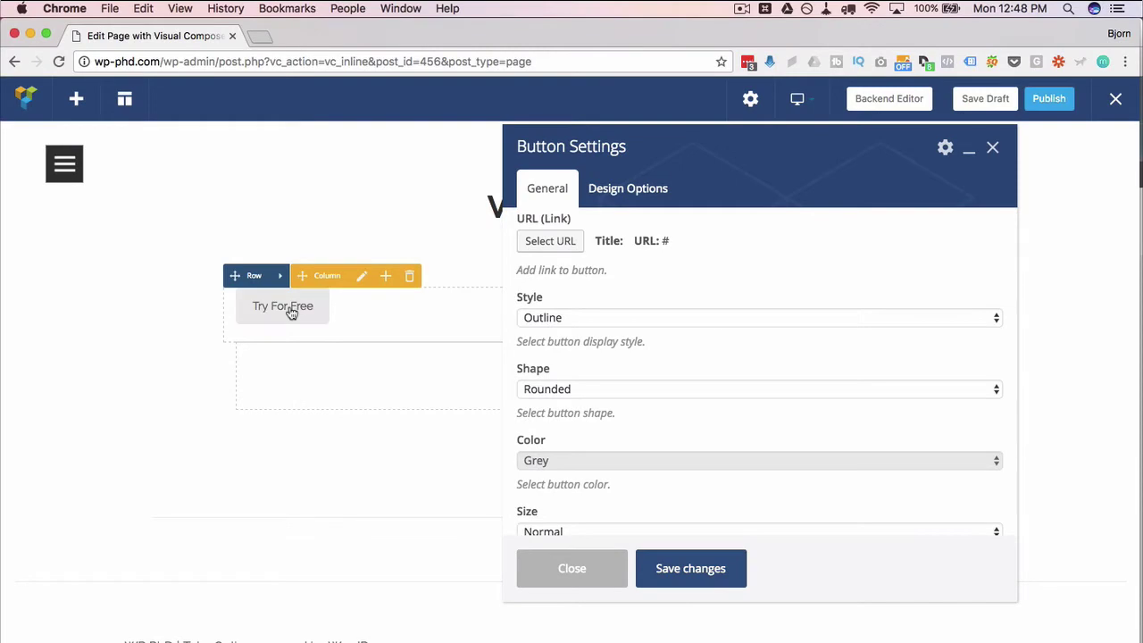
left_click(580, 318)
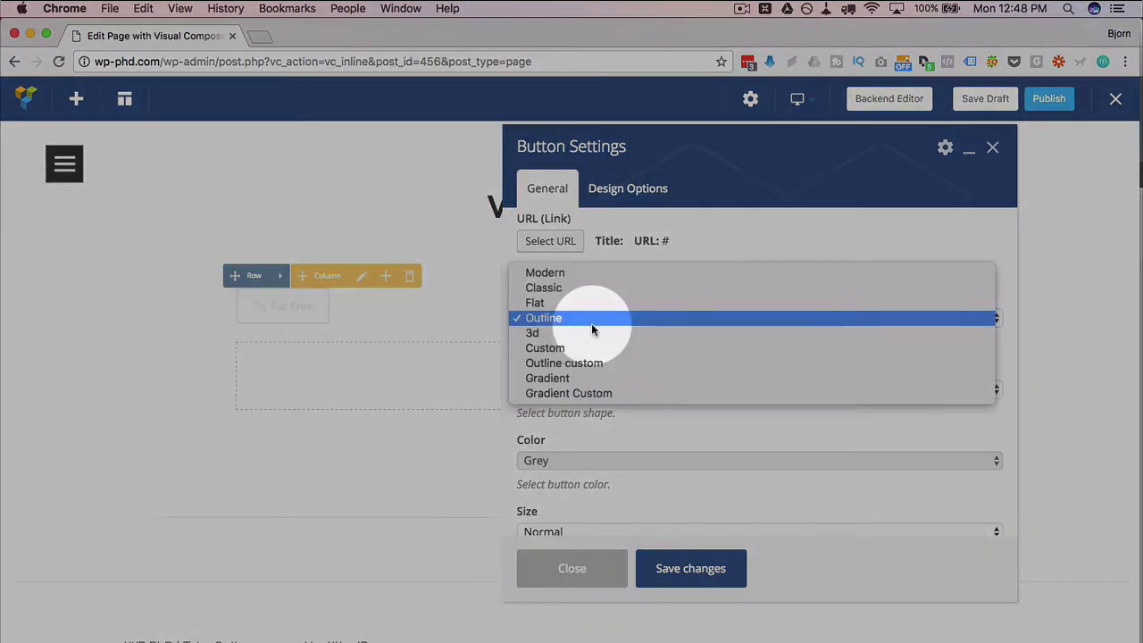
left_click(585, 332)
left_click(644, 566)
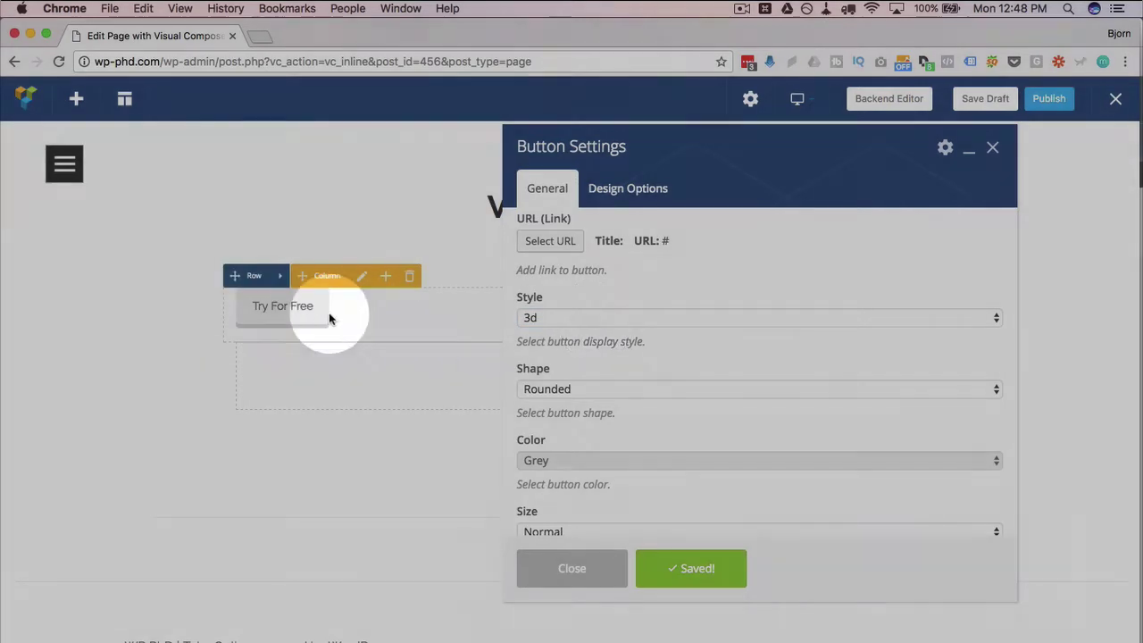
left_click(329, 318)
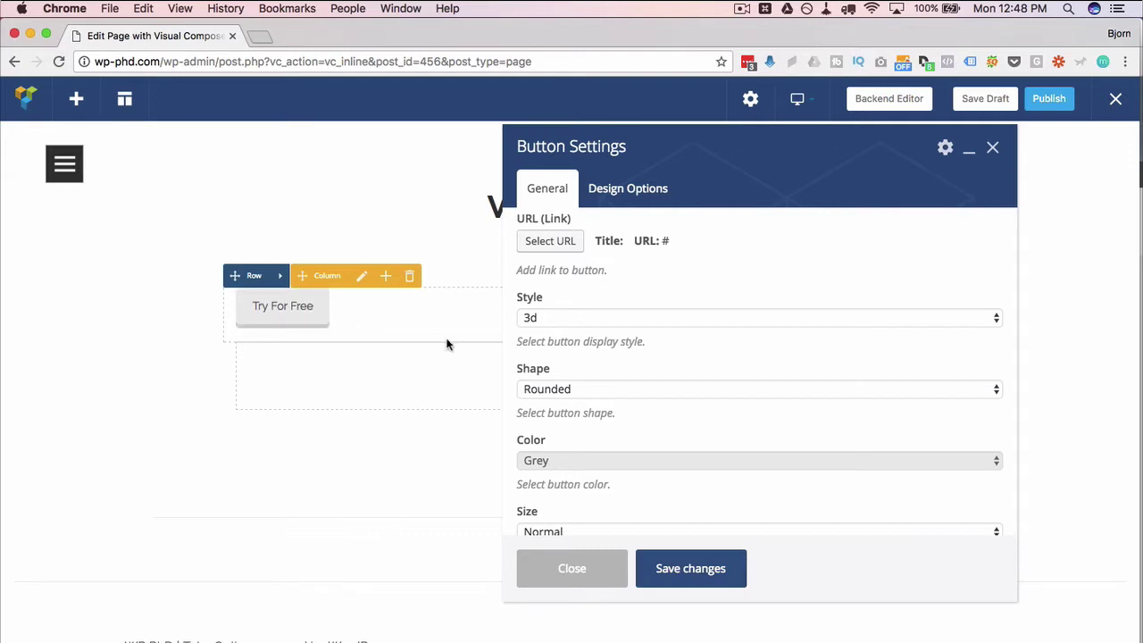
Make the button shape Round and its colour Classic Green
left_click(568, 390)
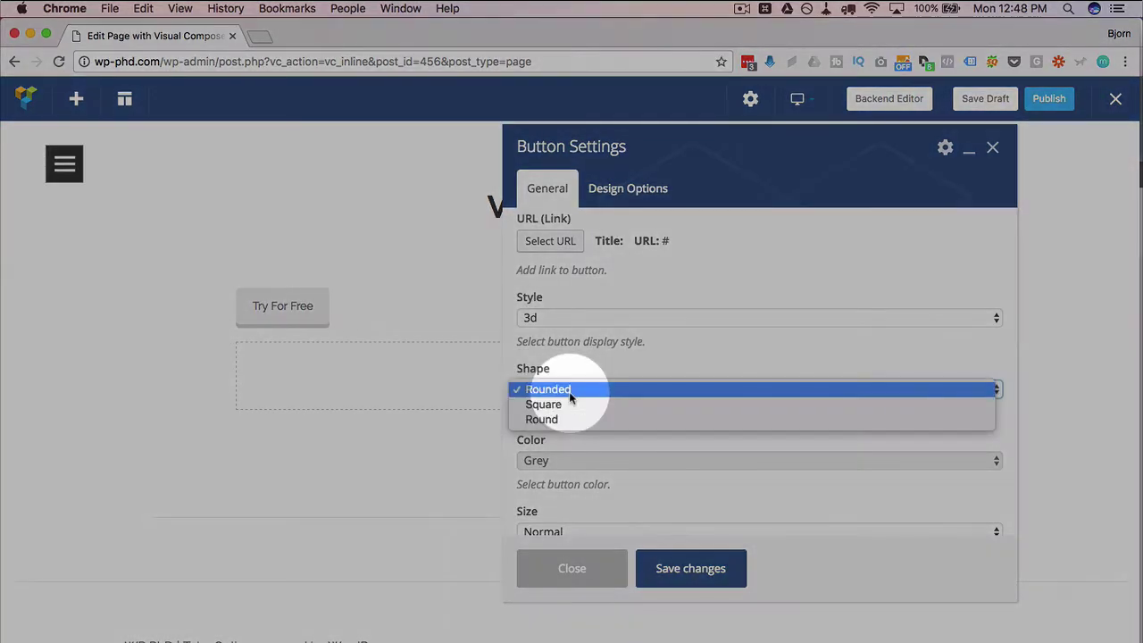
left_click(562, 418)
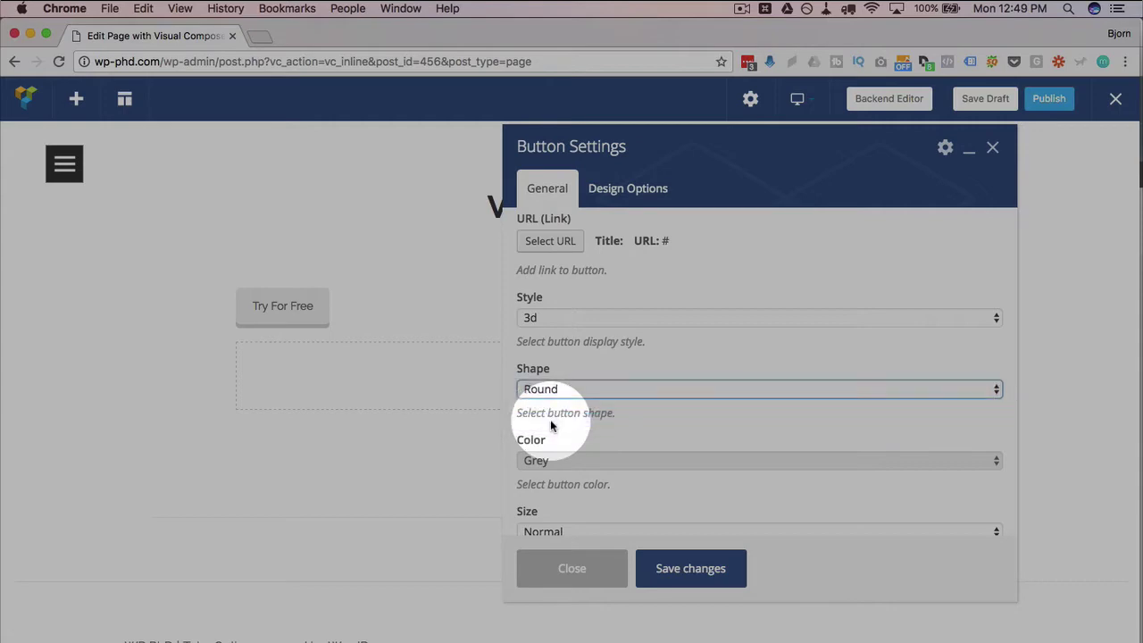
left_click(672, 568)
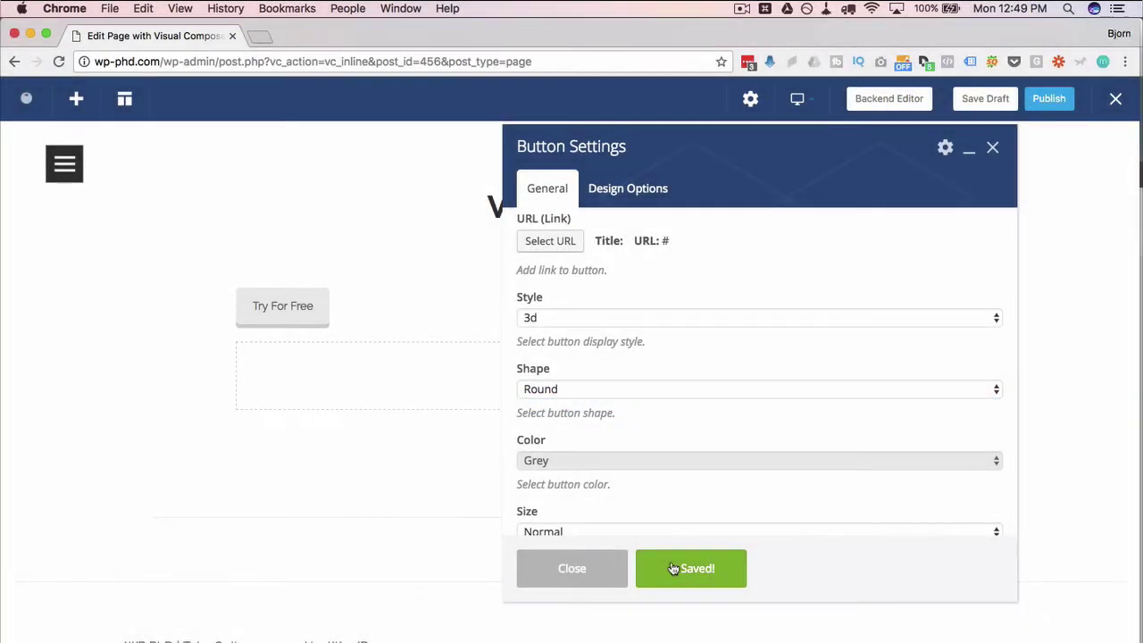
scroll(627, 348, "down", 1)
scroll(627, 348, "down", 2)
left_click(594, 358)
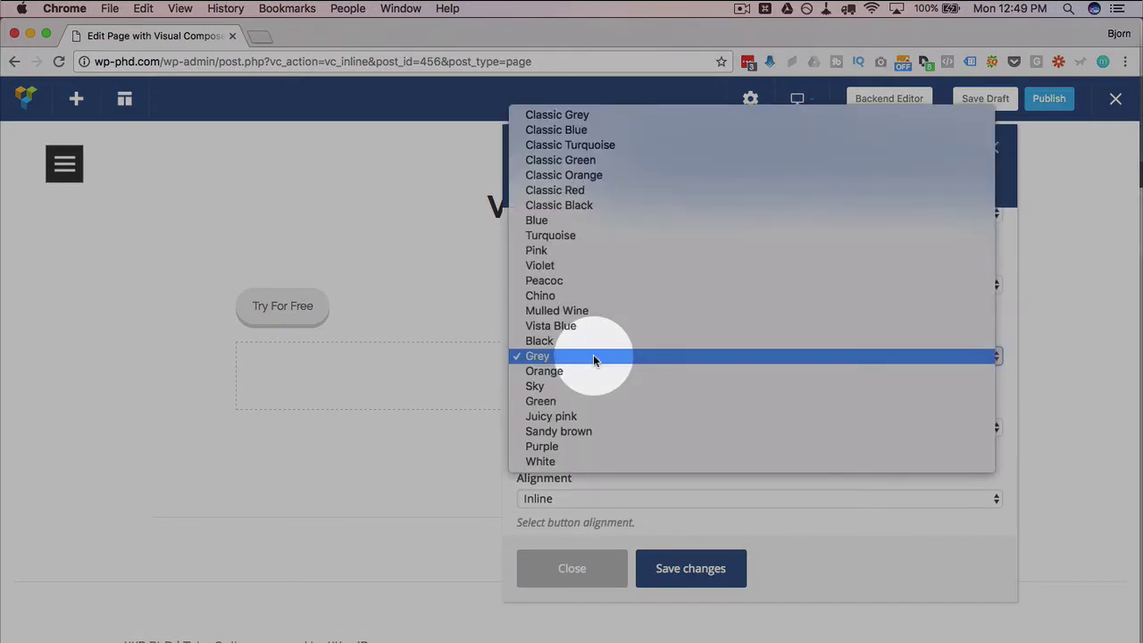
left_click(593, 159)
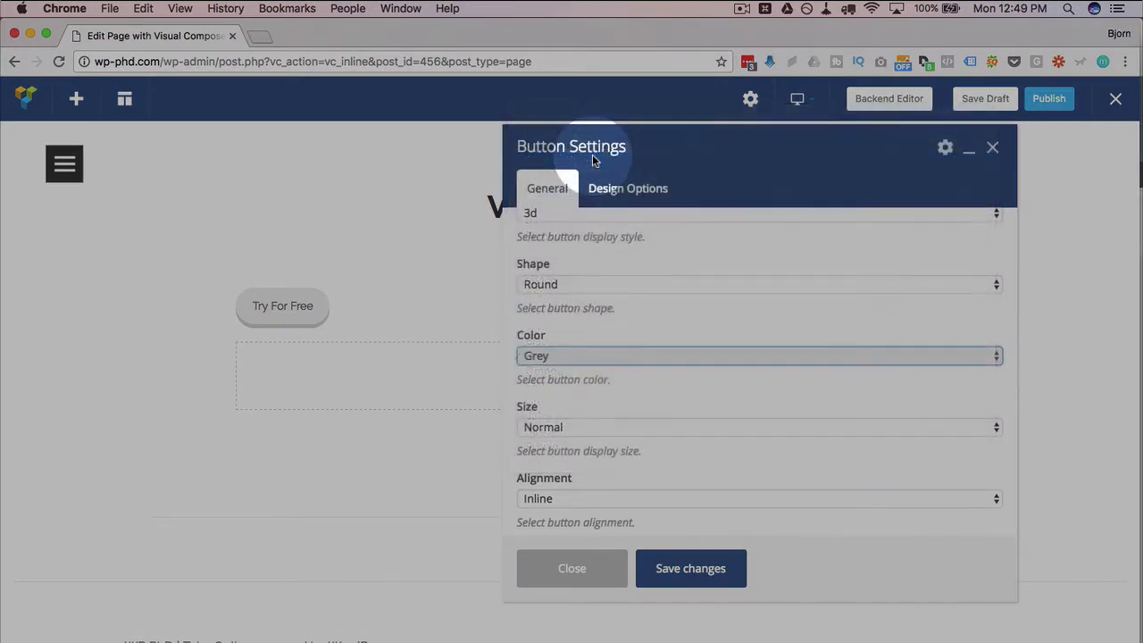
Set the button size to Large and its alignment to Left
scroll(600, 402, "down", 2)
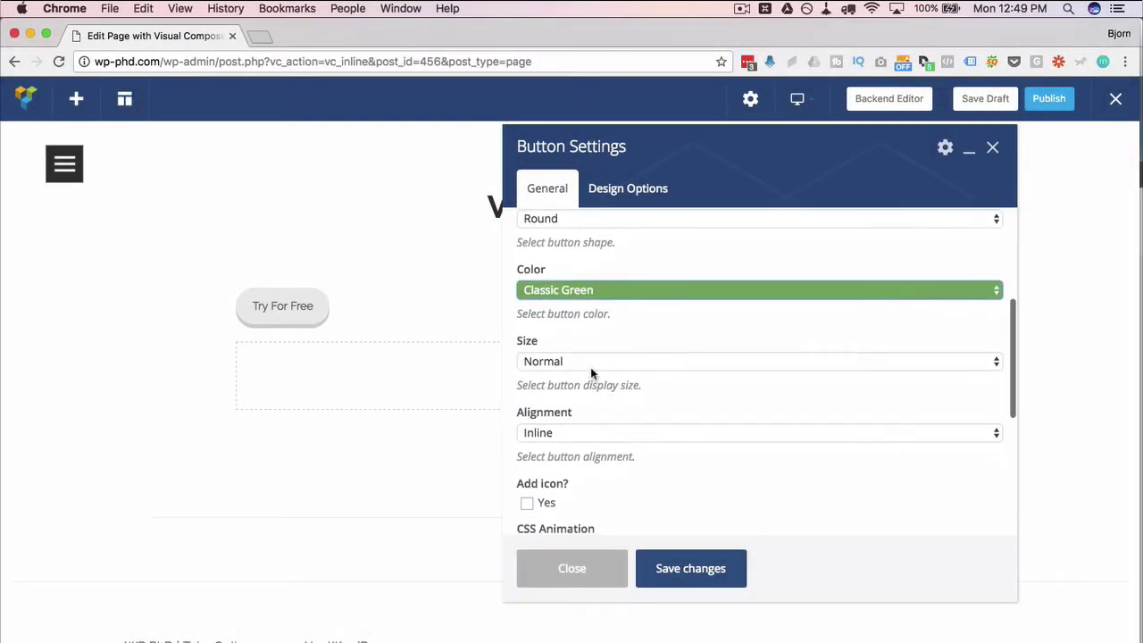
left_click(590, 361)
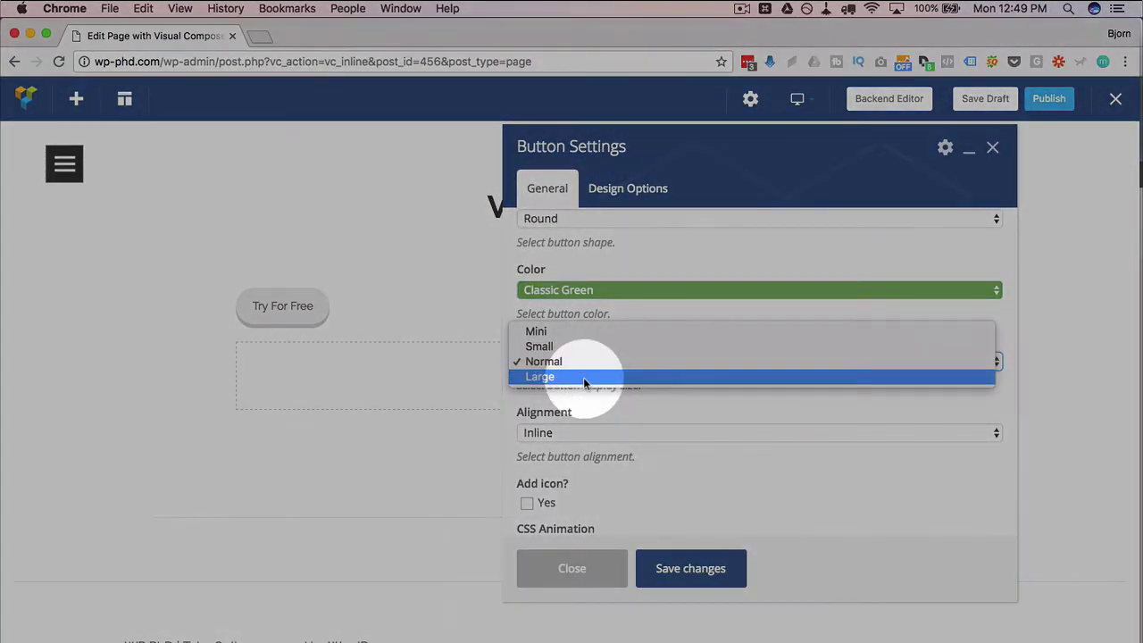
left_click(583, 377)
scroll(616, 400, "down", 3)
left_click(600, 349)
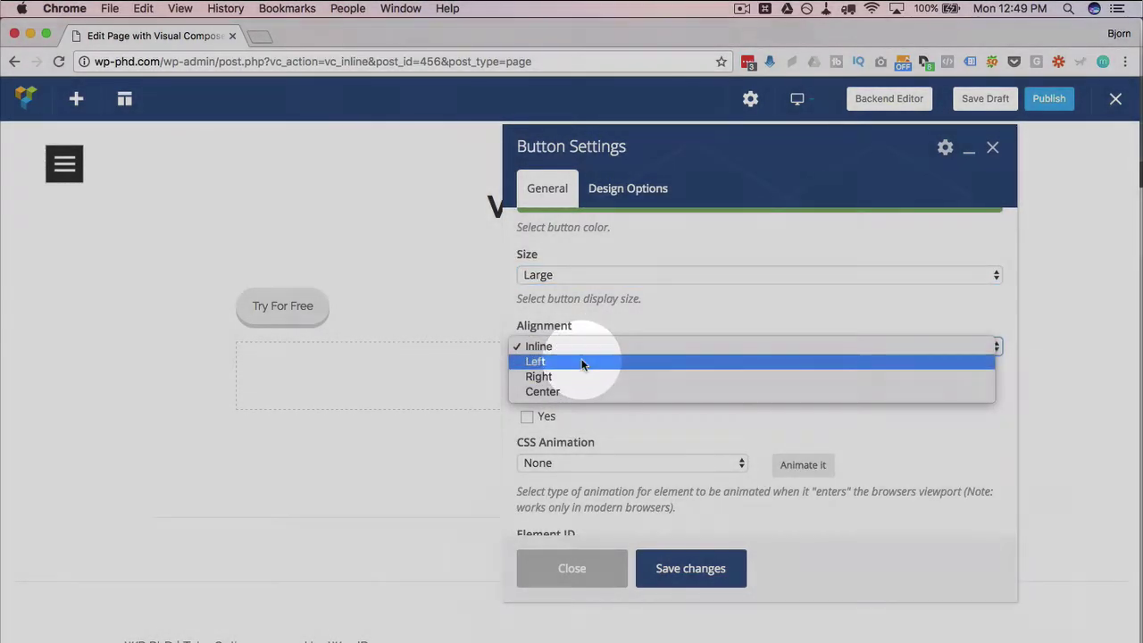
left_click(584, 362)
scroll(616, 412, "down", 4)
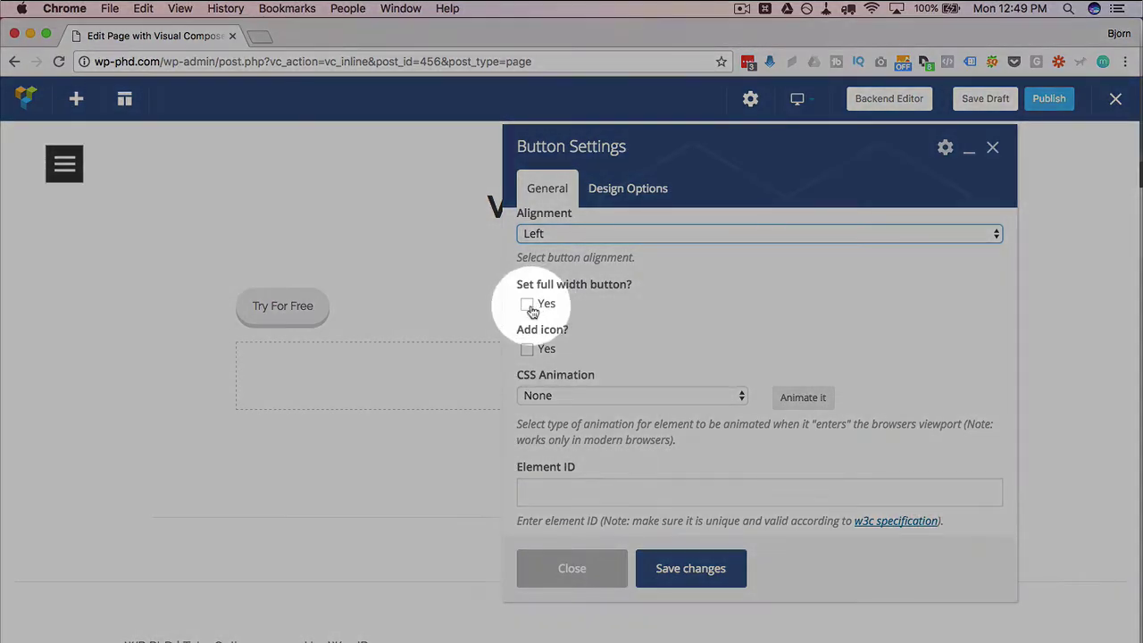
Enable an icon on the button, aligned Right, using the Font Awesome library
left_click(527, 349)
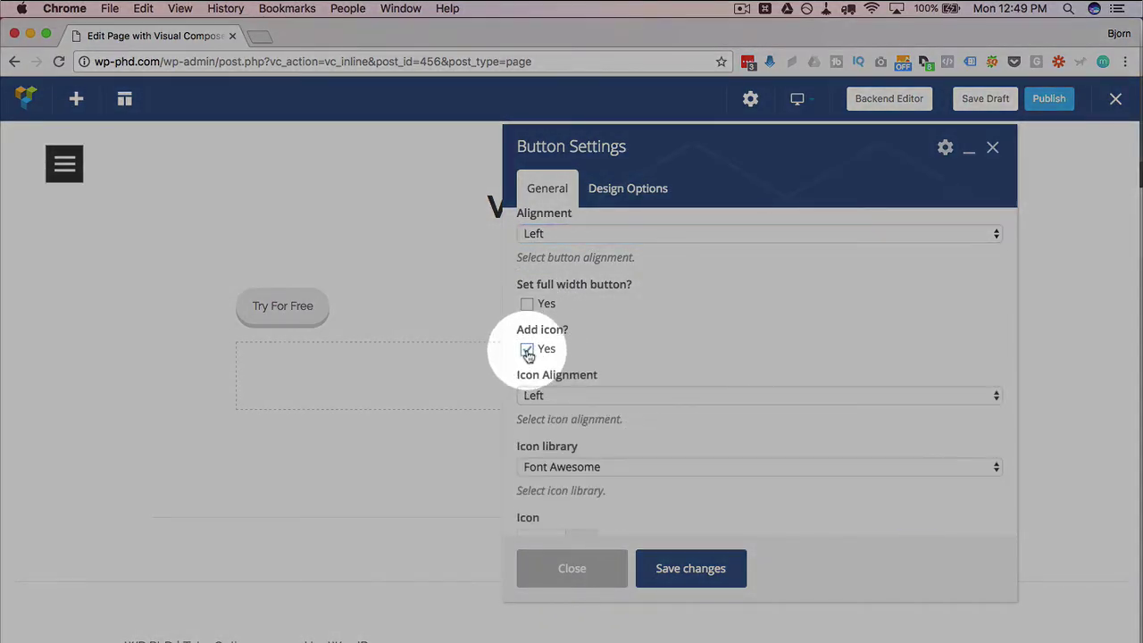
scroll(621, 339, "down", 4)
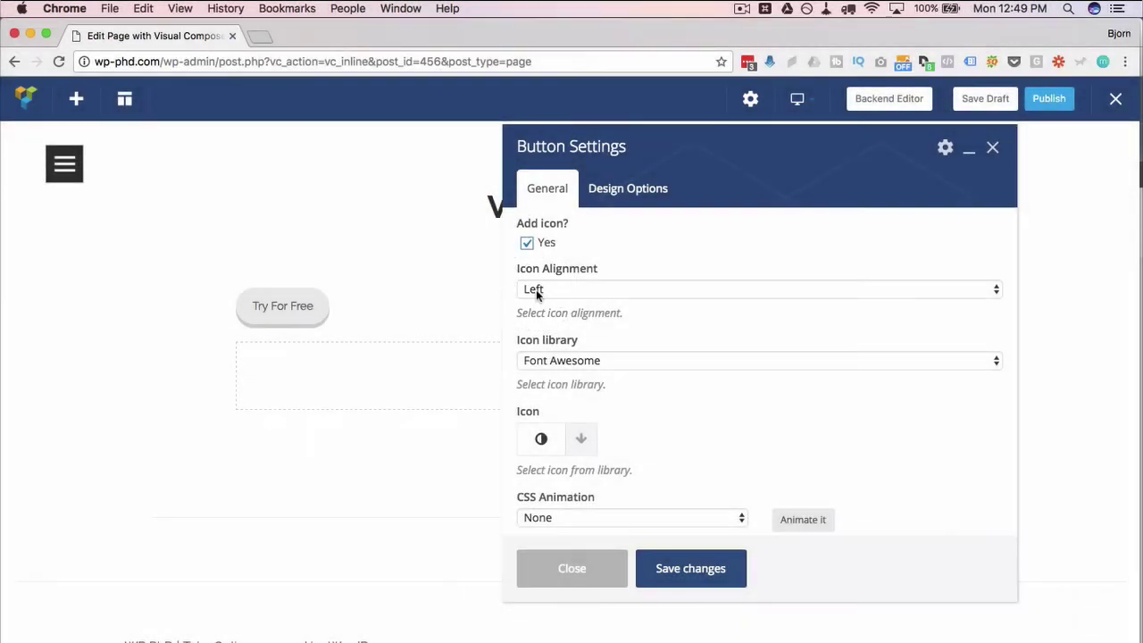
left_click(536, 291)
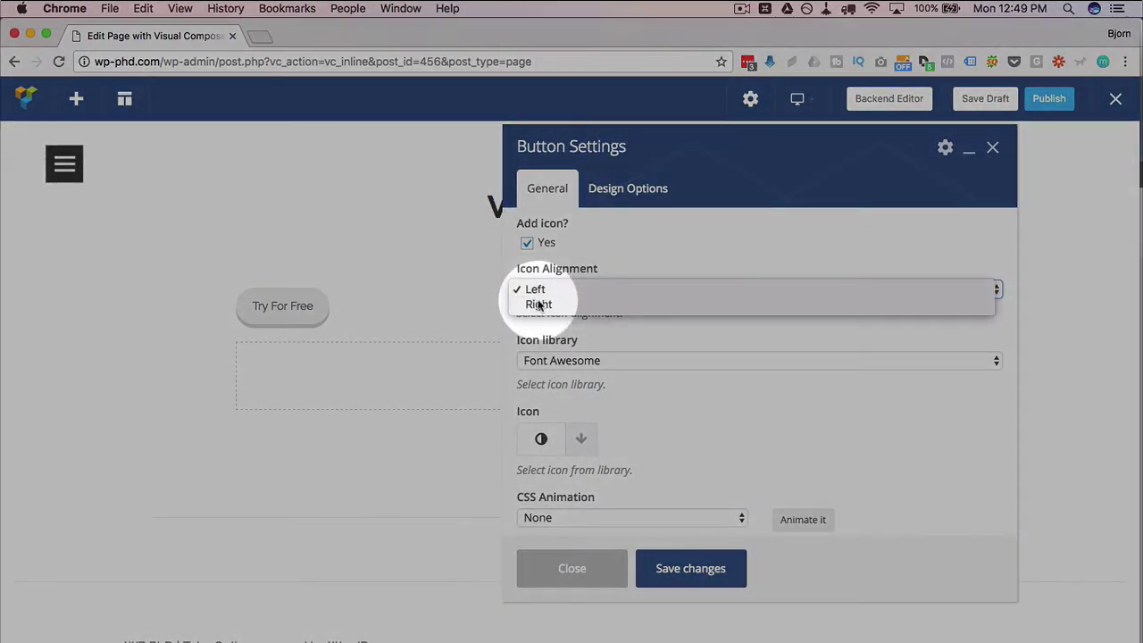
left_click(543, 304)
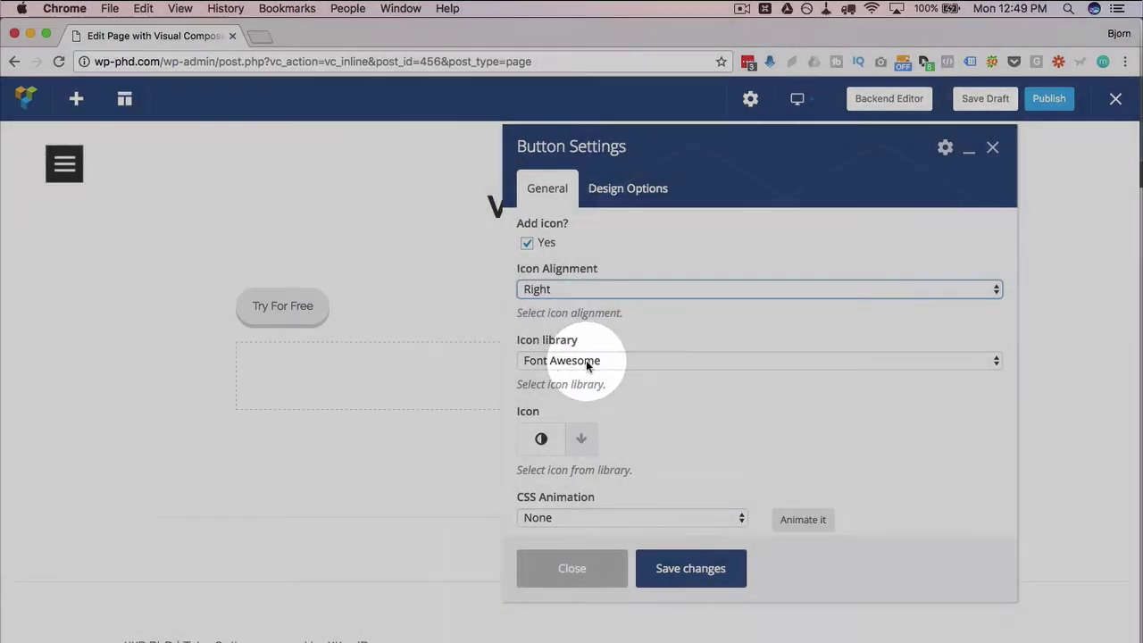
left_click(592, 360)
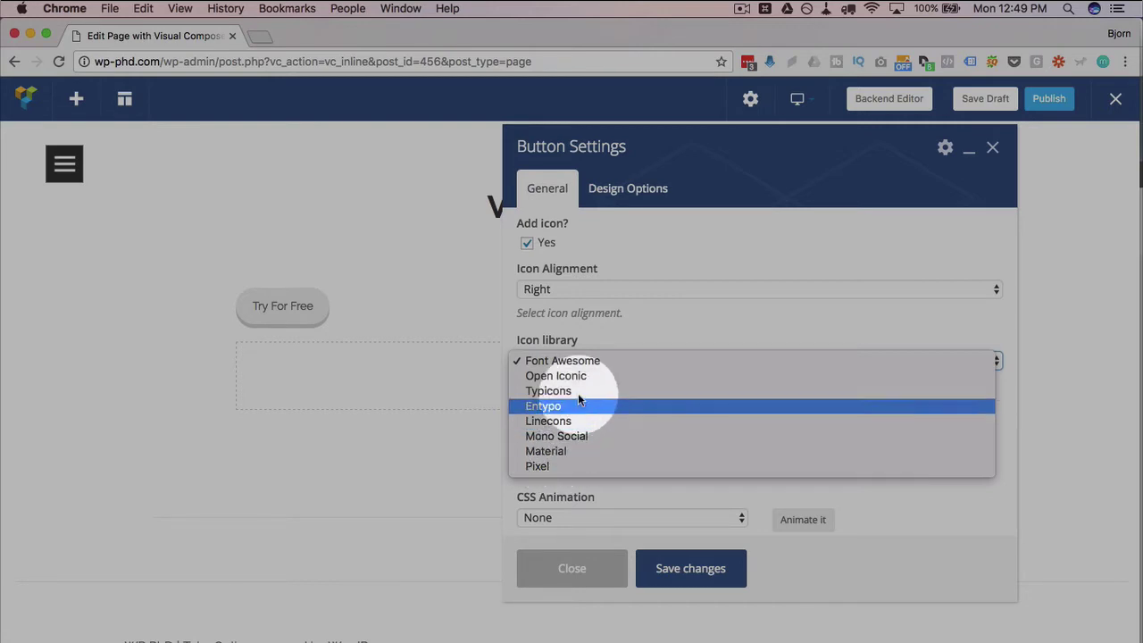
left_click(592, 360)
Pick the airplane icon from the icon grid and save the button settings
scroll(607, 333, "down", 3)
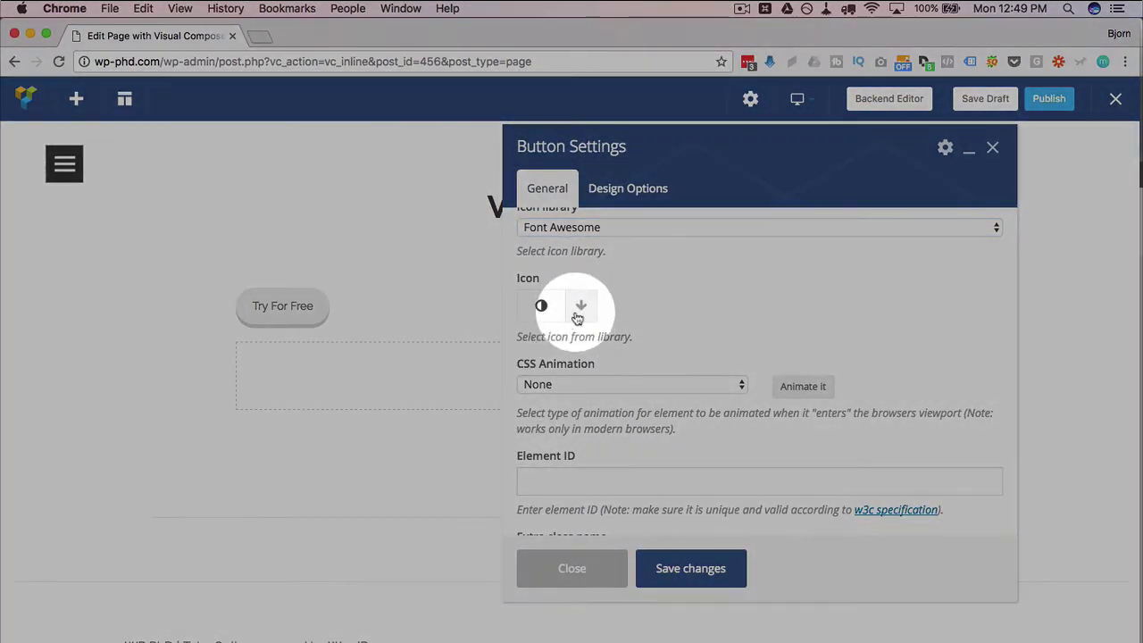
left_click(578, 308)
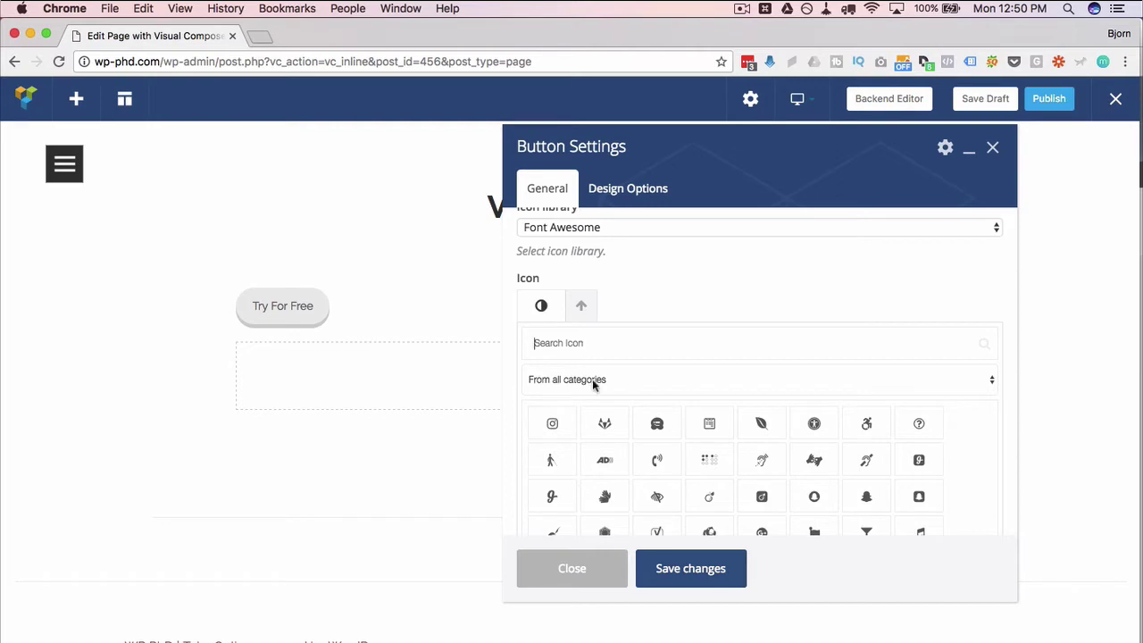
scroll(612, 444, "down", 10)
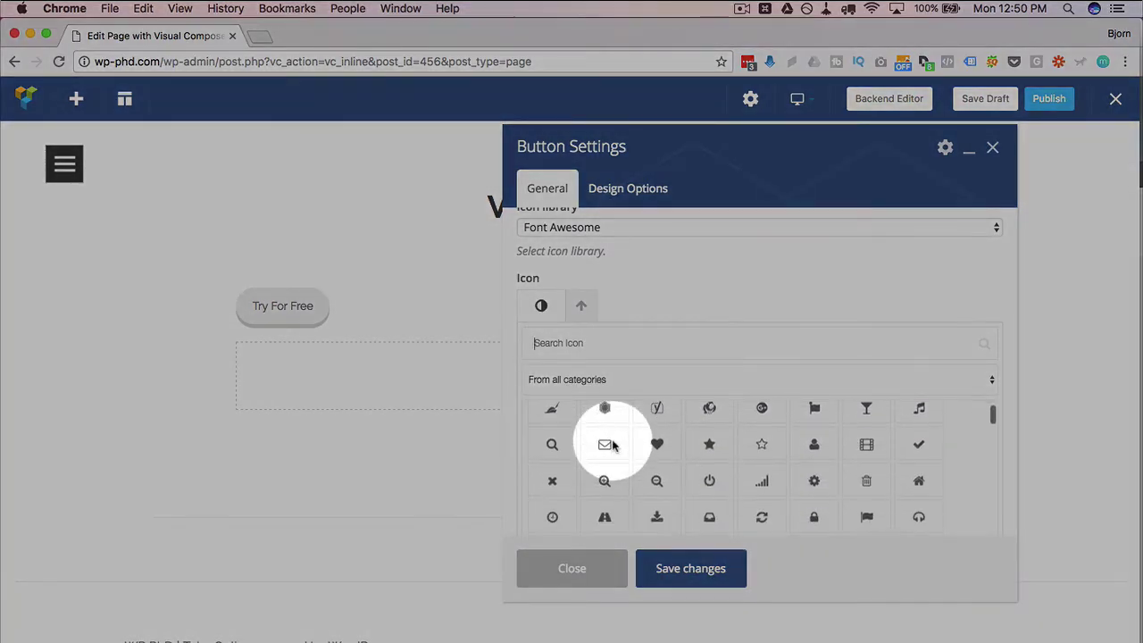
scroll(613, 445, "down", 5)
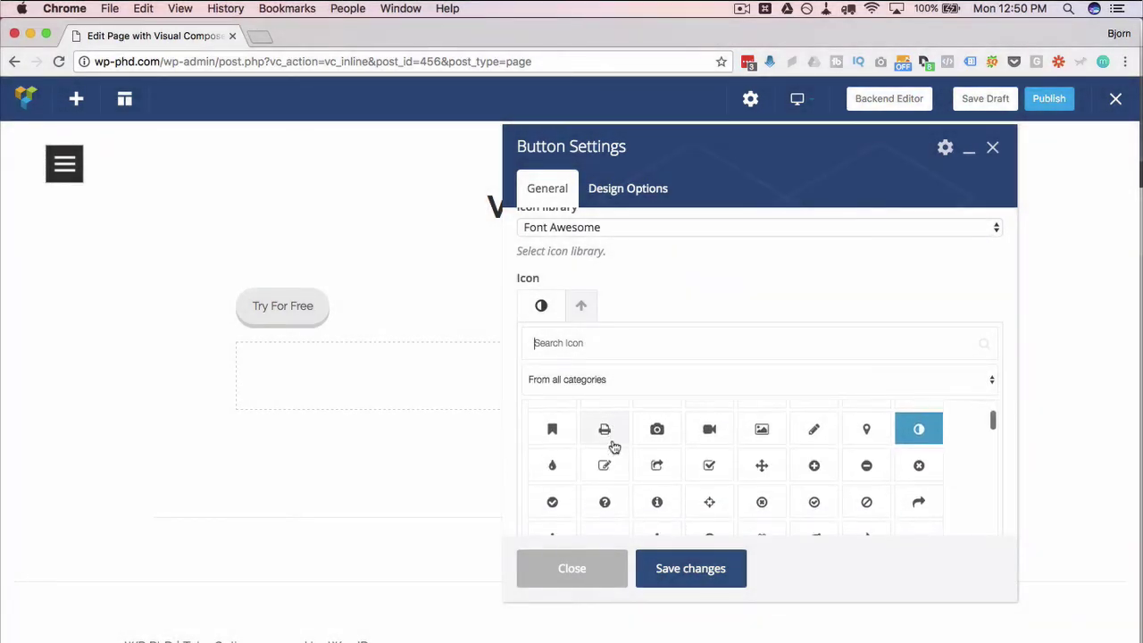
scroll(612, 445, "down", 1)
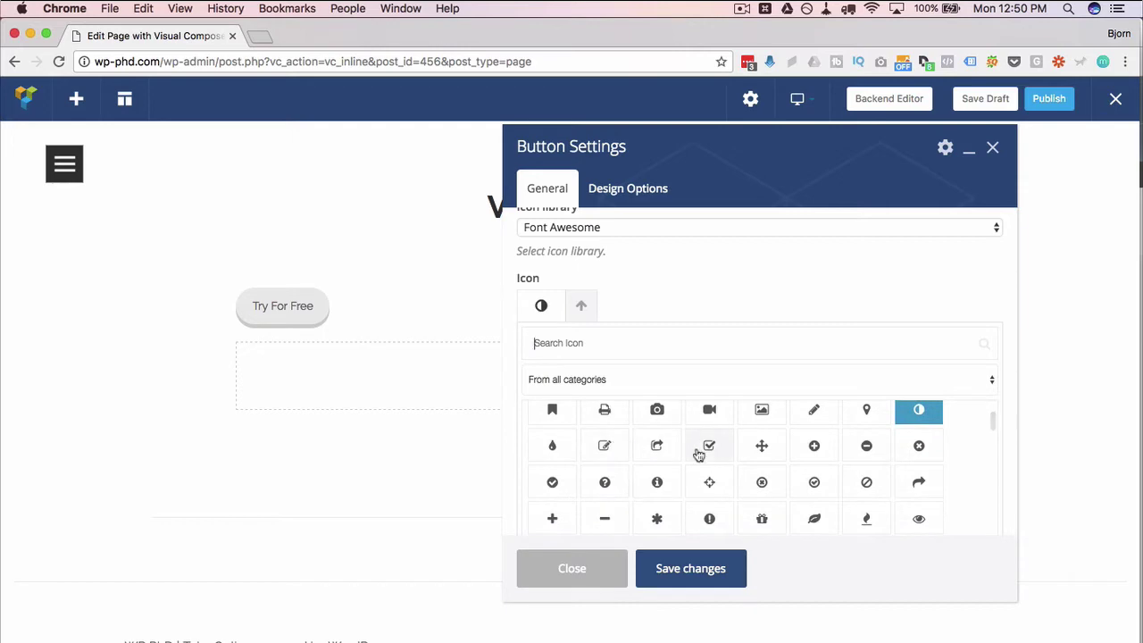
scroll(785, 458, "down", 5)
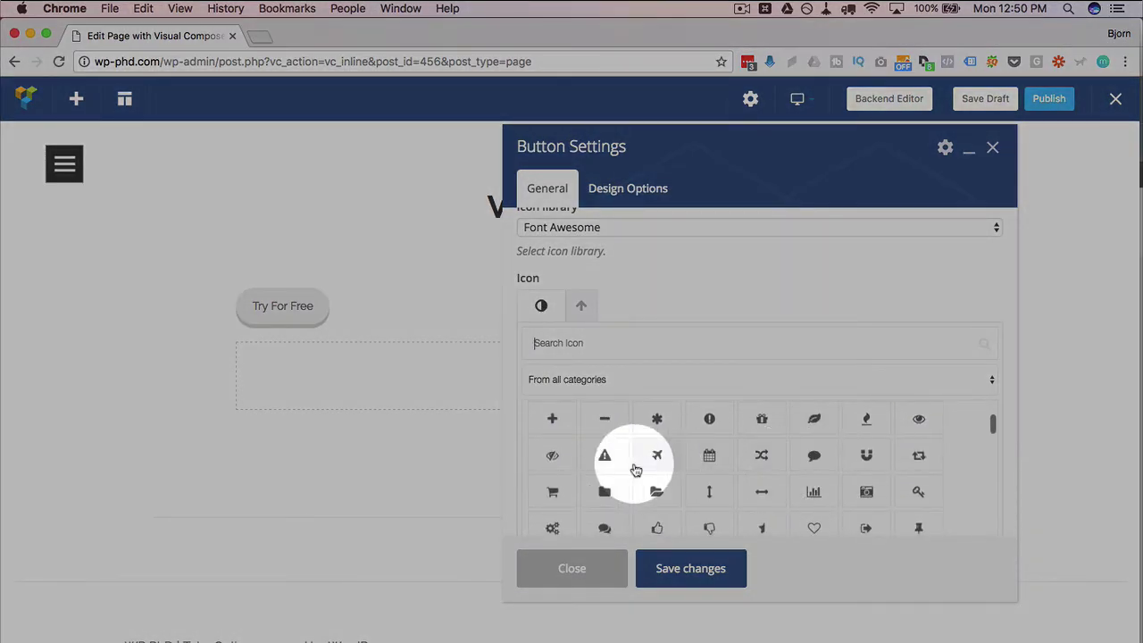
left_click(656, 457)
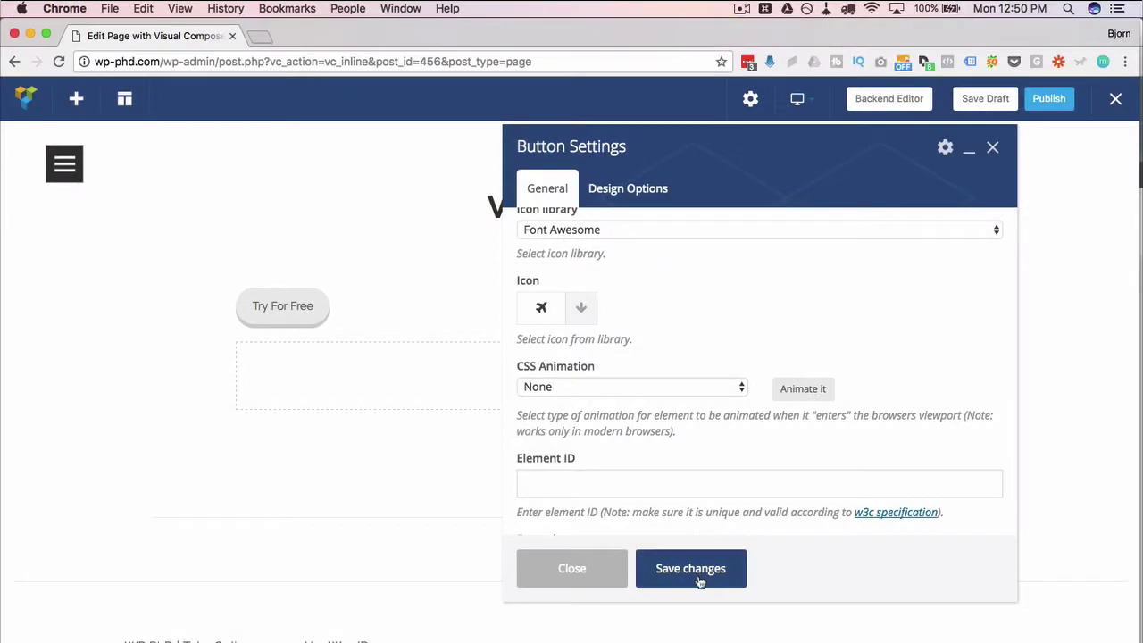
left_click(700, 579)
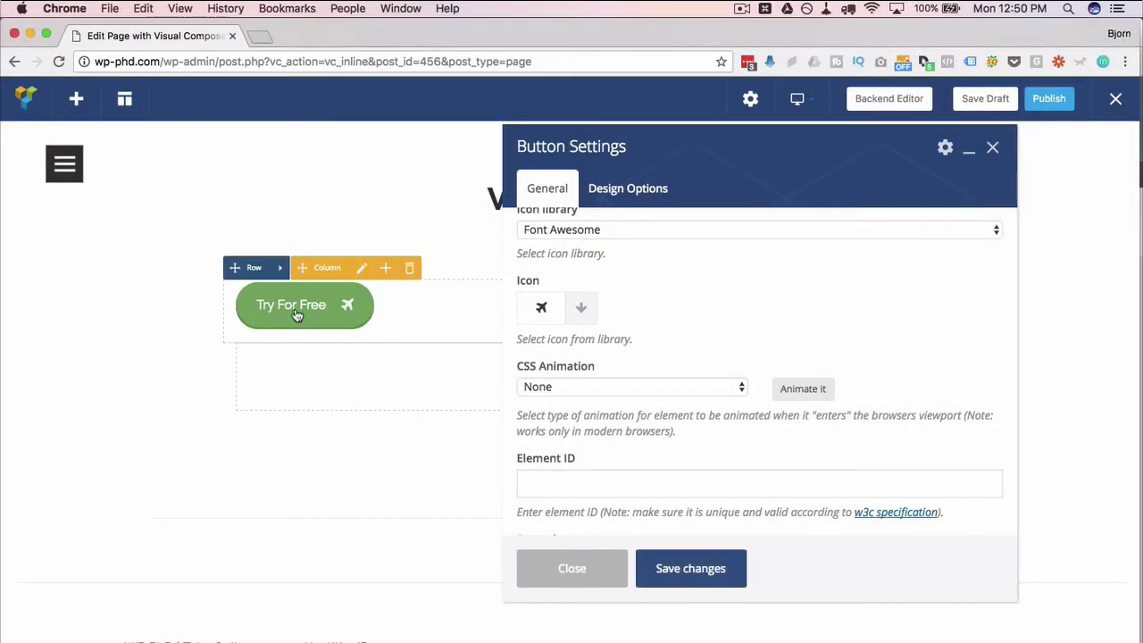
left_click(349, 310)
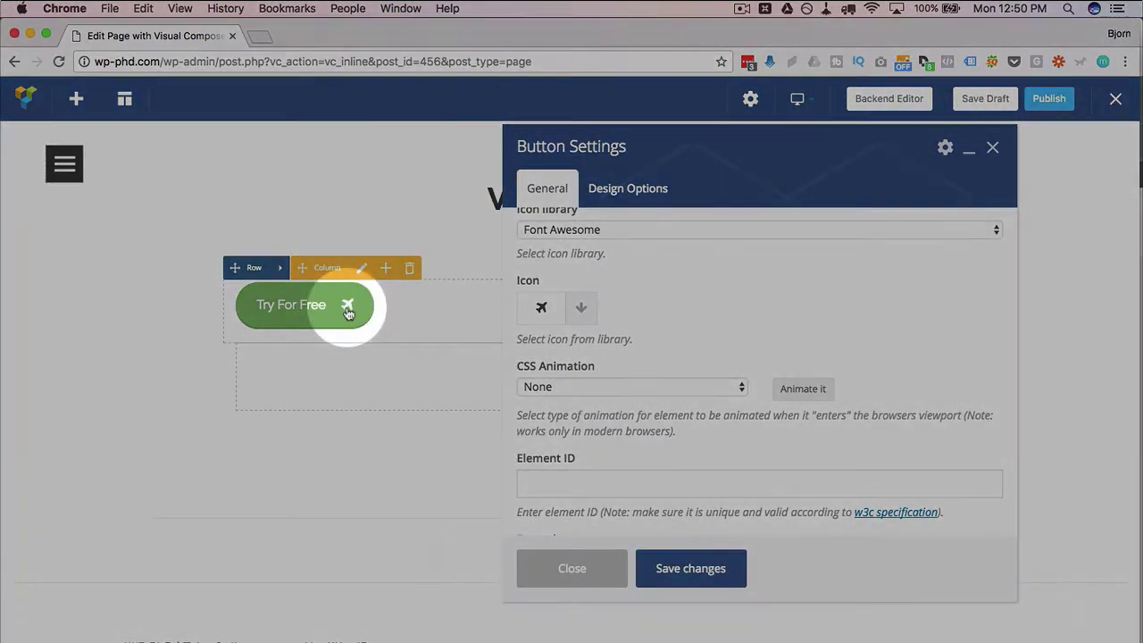
Set the button's CSS Animation to bounceIn, after briefly trying bounceInDown, and save
scroll(655, 393, "down", 2)
scroll(654, 393, "down", 1)
left_click(697, 306)
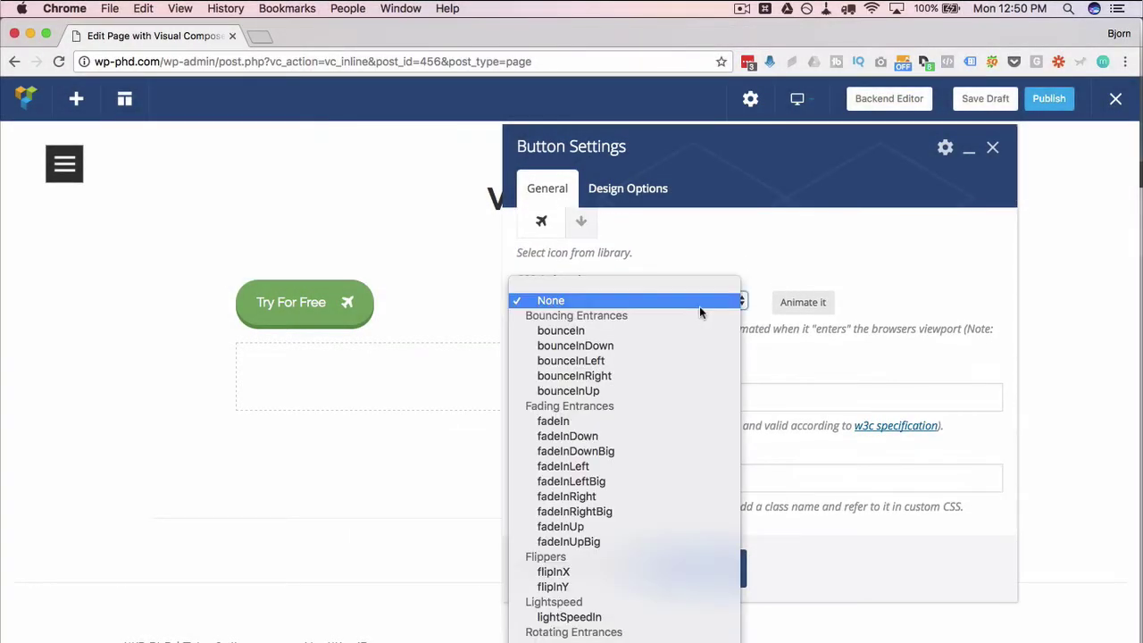
left_click(801, 359)
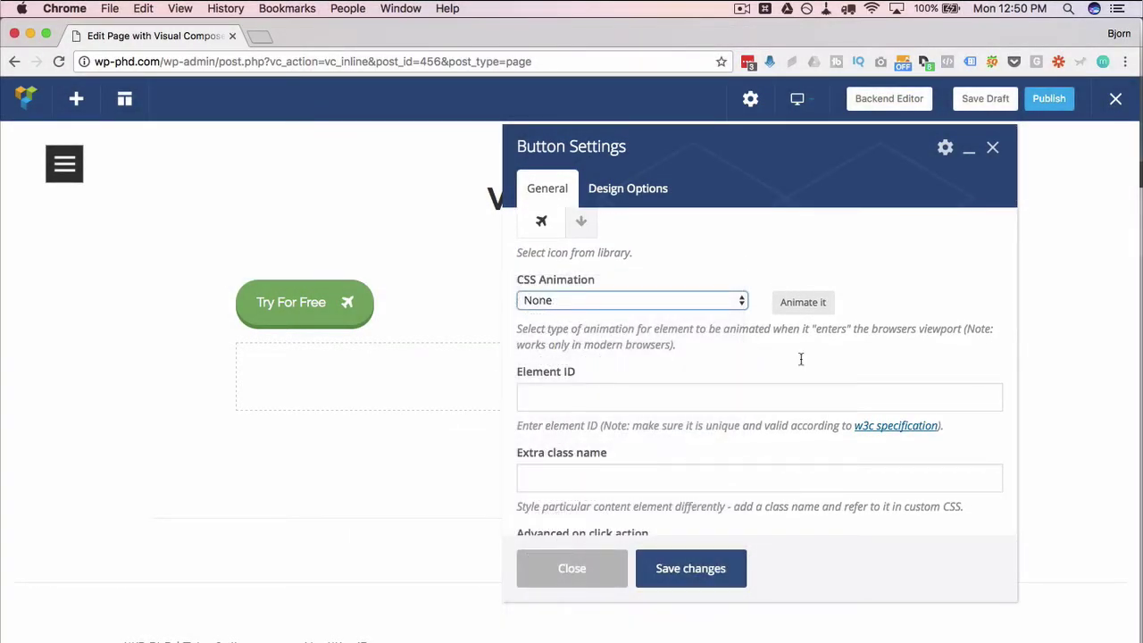
left_click(723, 302)
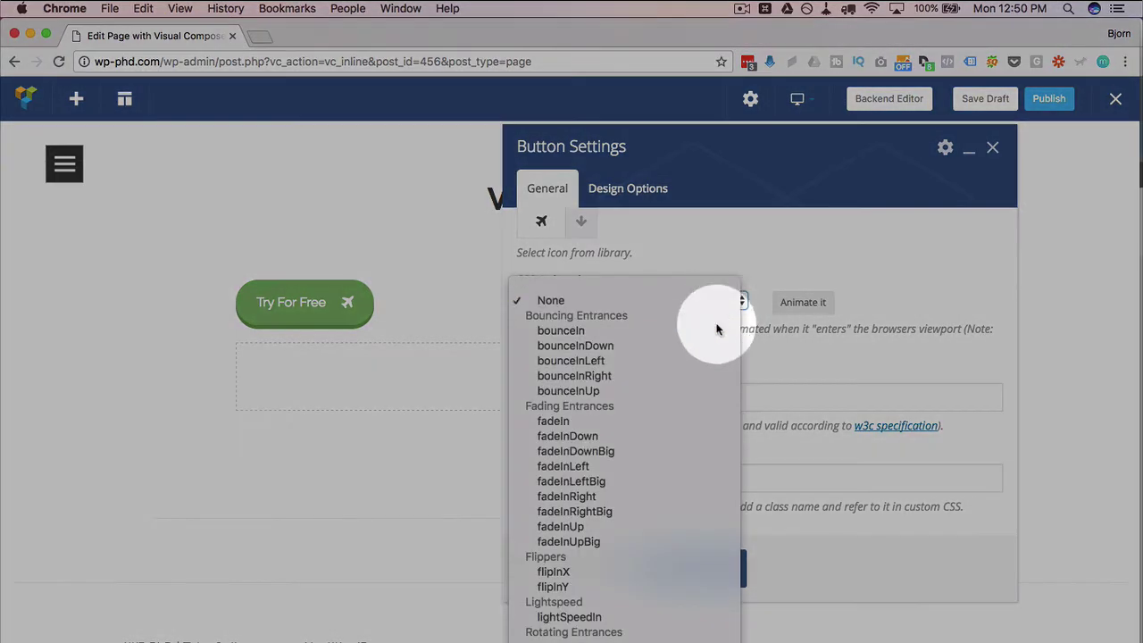
left_click(714, 331)
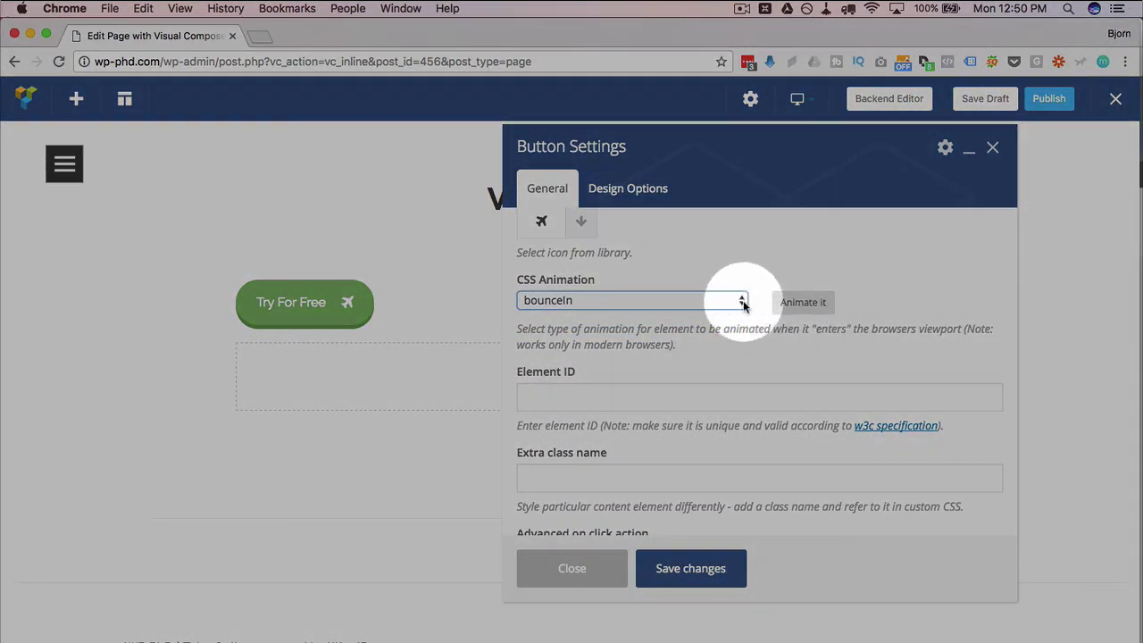
left_click(741, 301)
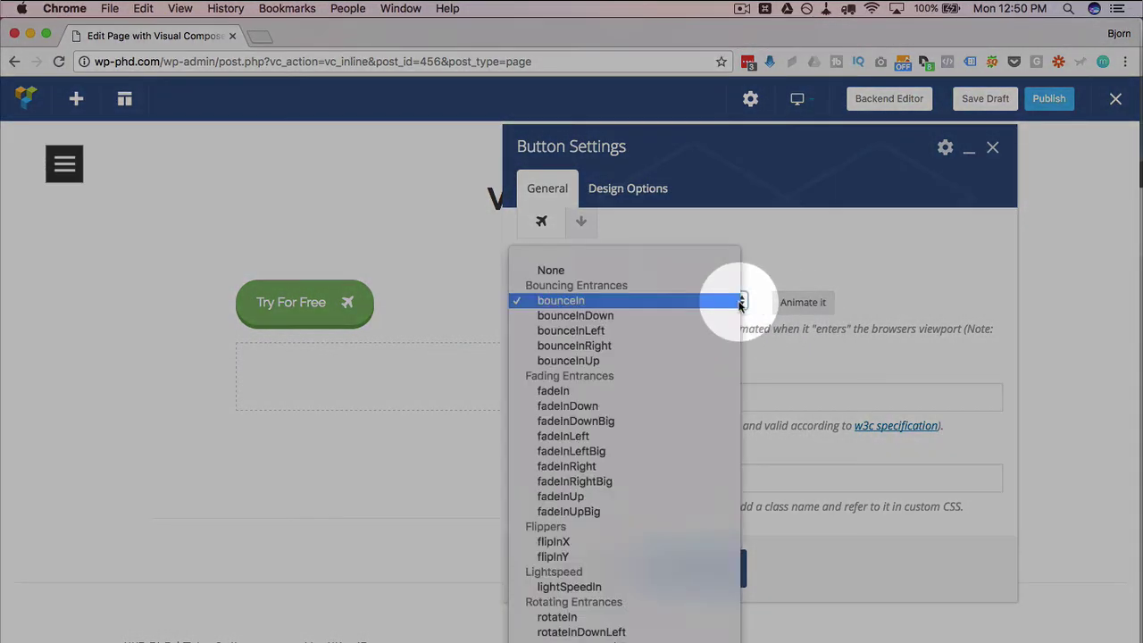
left_click(737, 315)
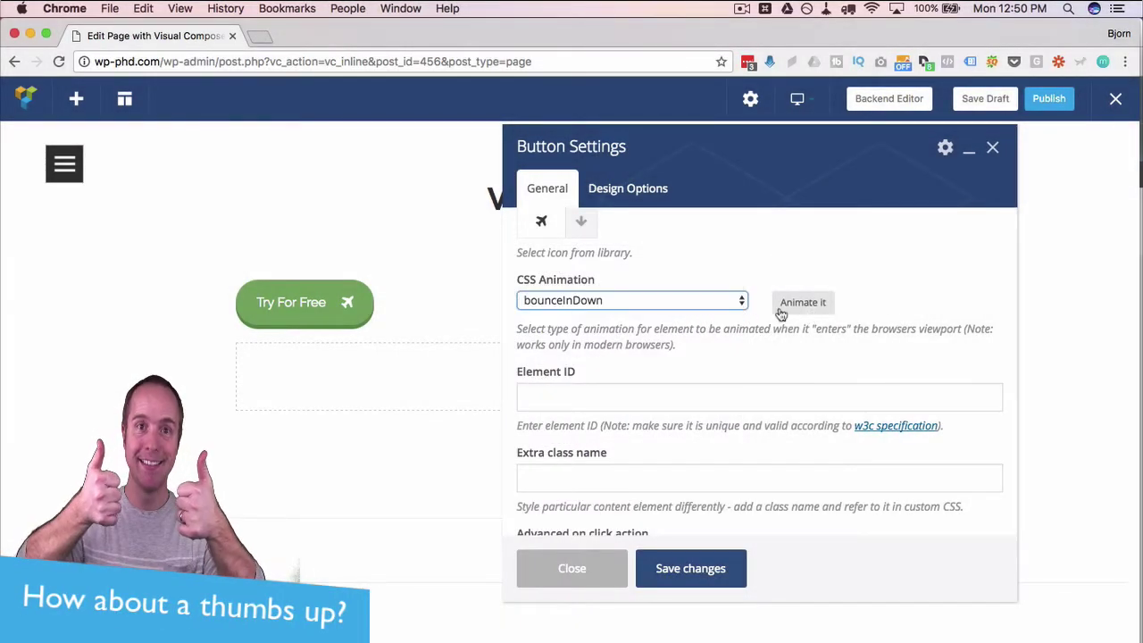
left_click(740, 303)
left_click(729, 286)
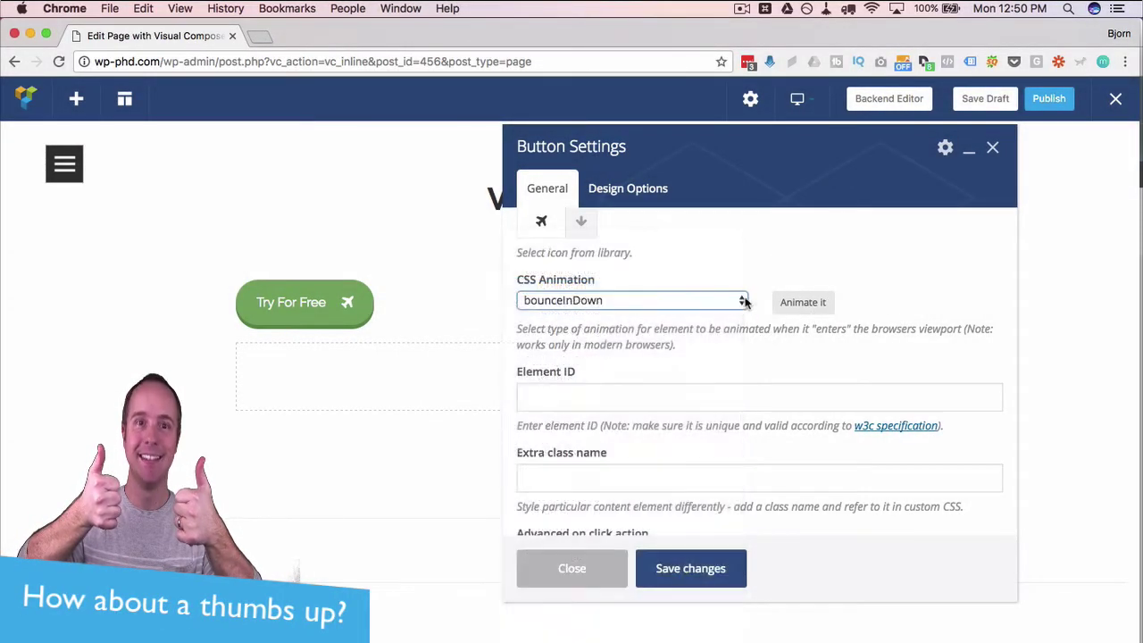
left_click(690, 568)
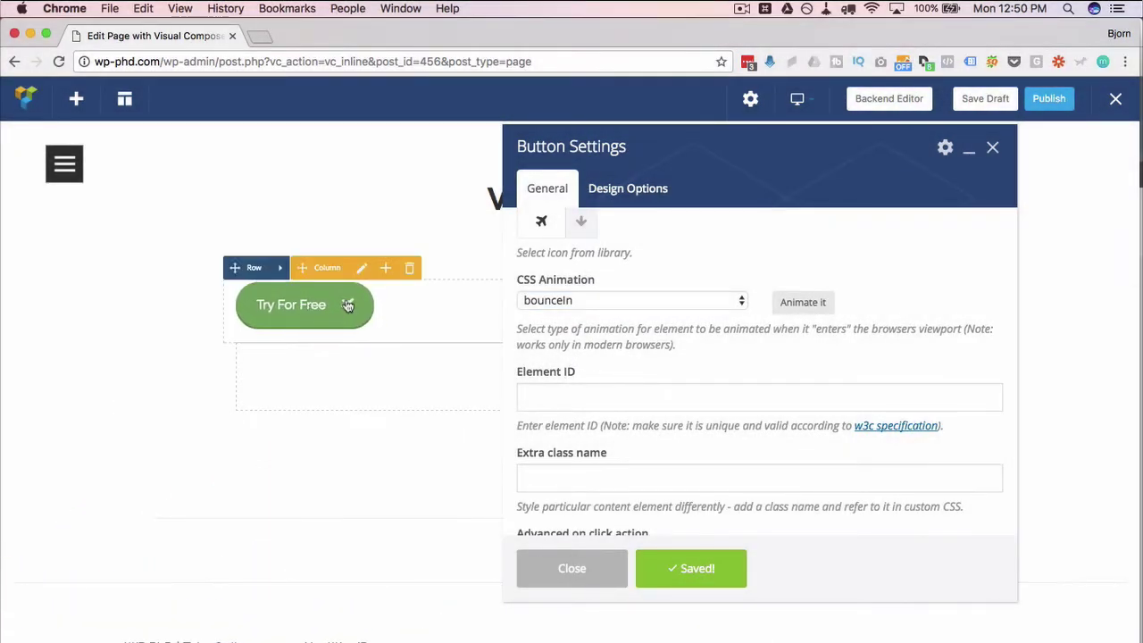
Turn on the custom on-click action, look at its code field, then turn it back off
scroll(629, 350, "down", 2)
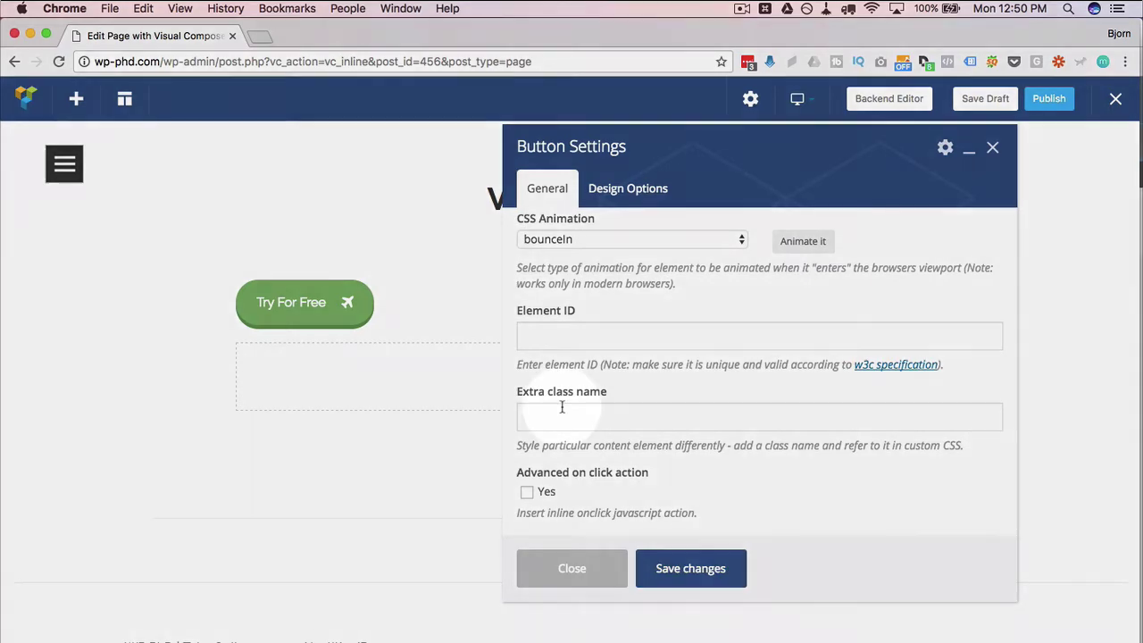
left_click(562, 407)
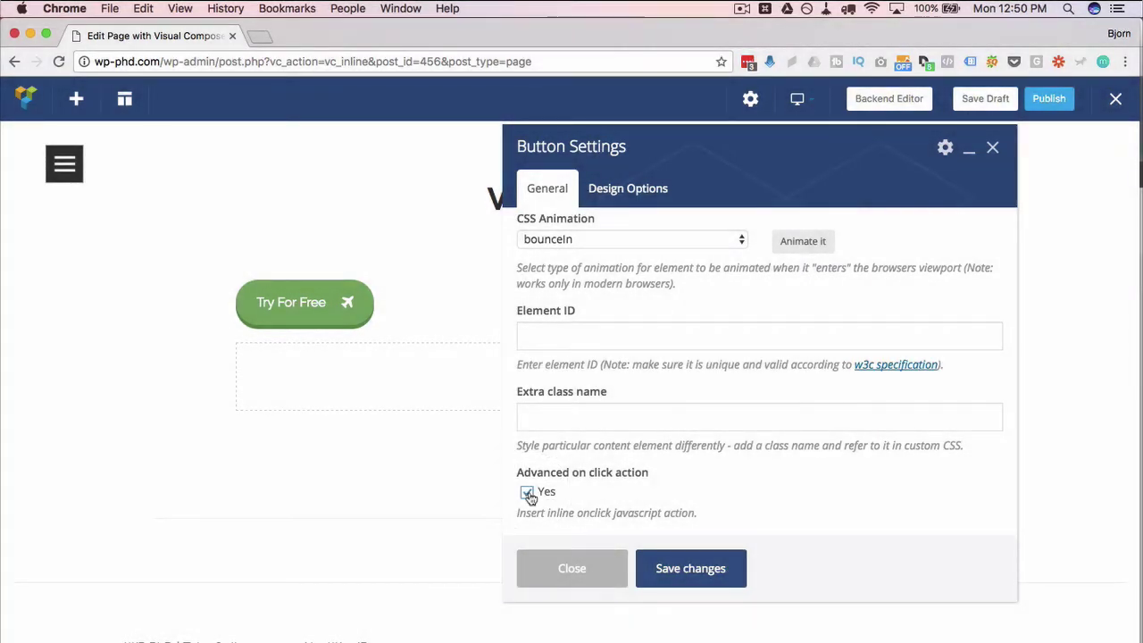
scroll(635, 470, "down", 2)
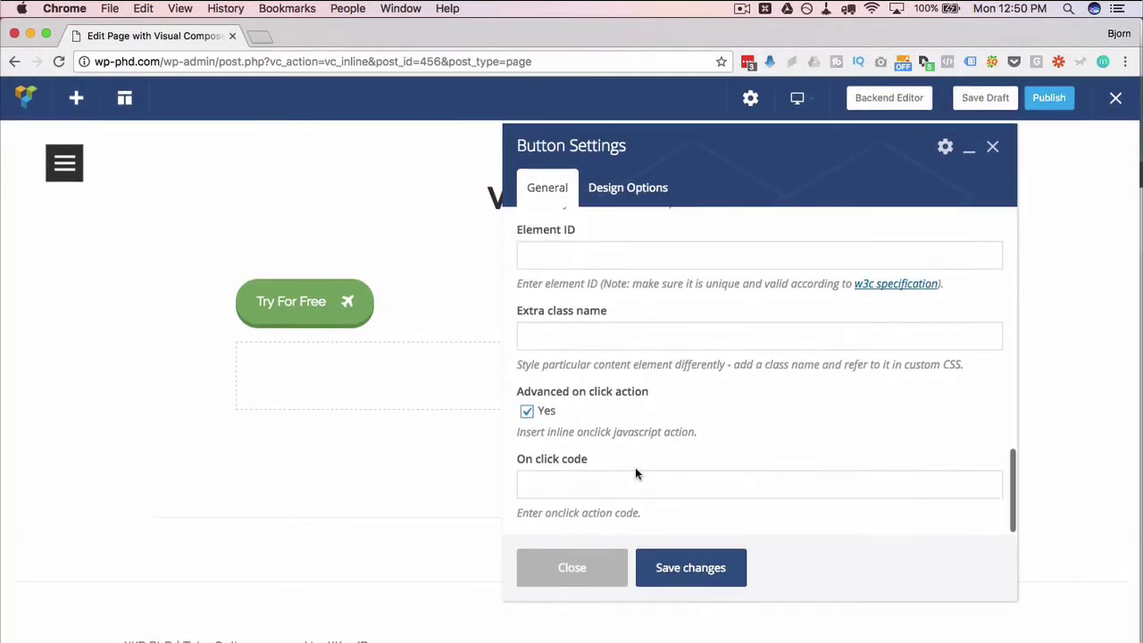
left_click(571, 490)
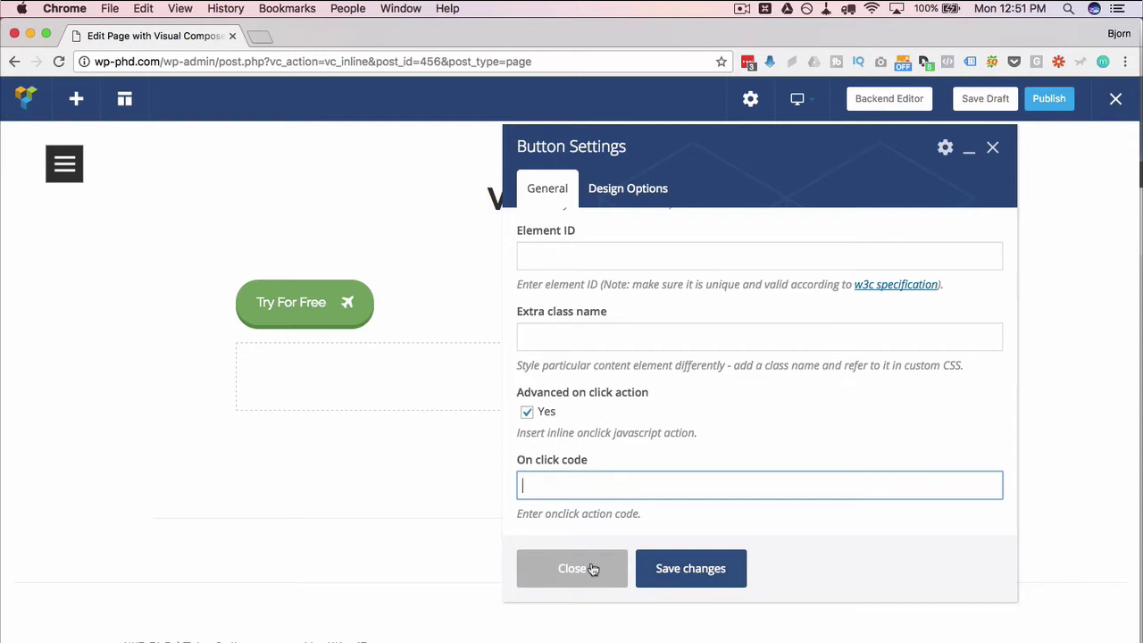
left_click(529, 414)
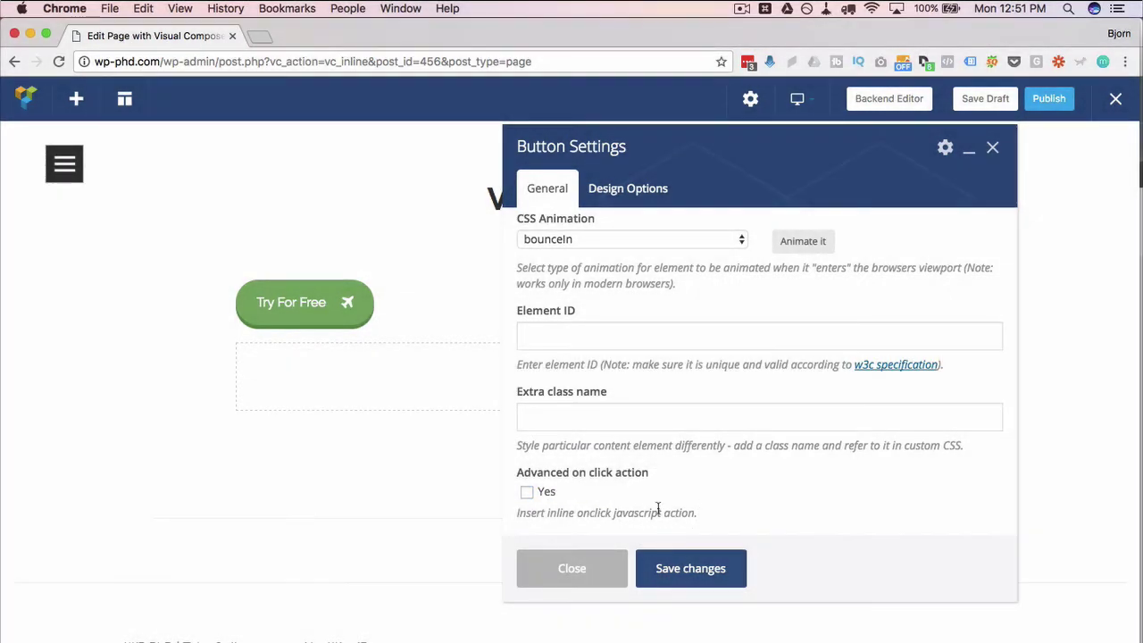
scroll(658, 508, "up", 10)
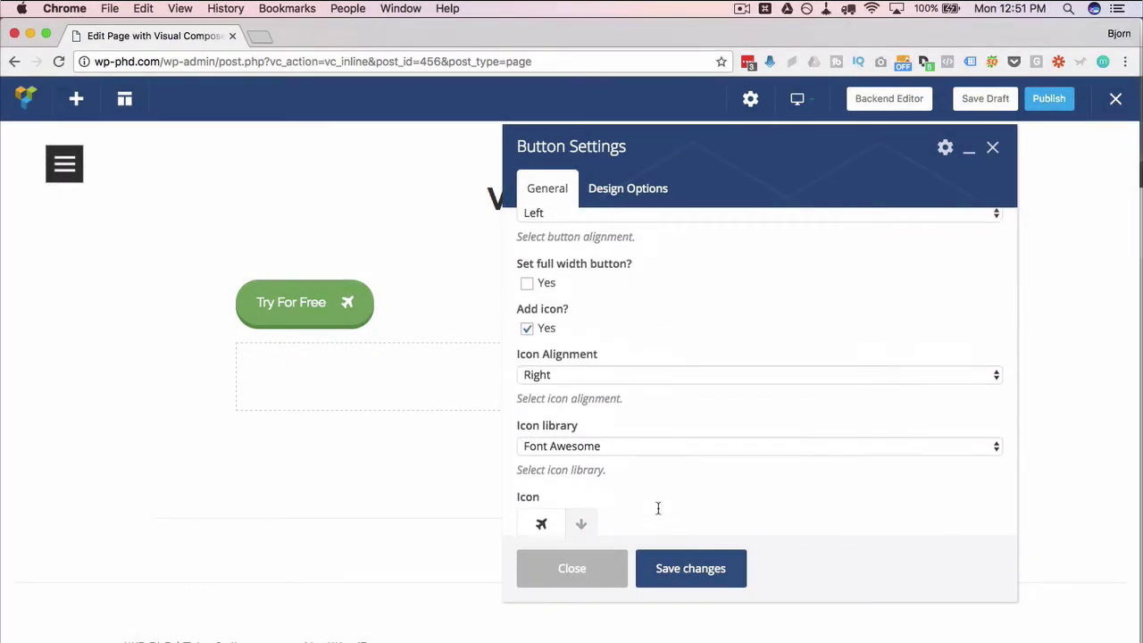
scroll(658, 508, "up", 8)
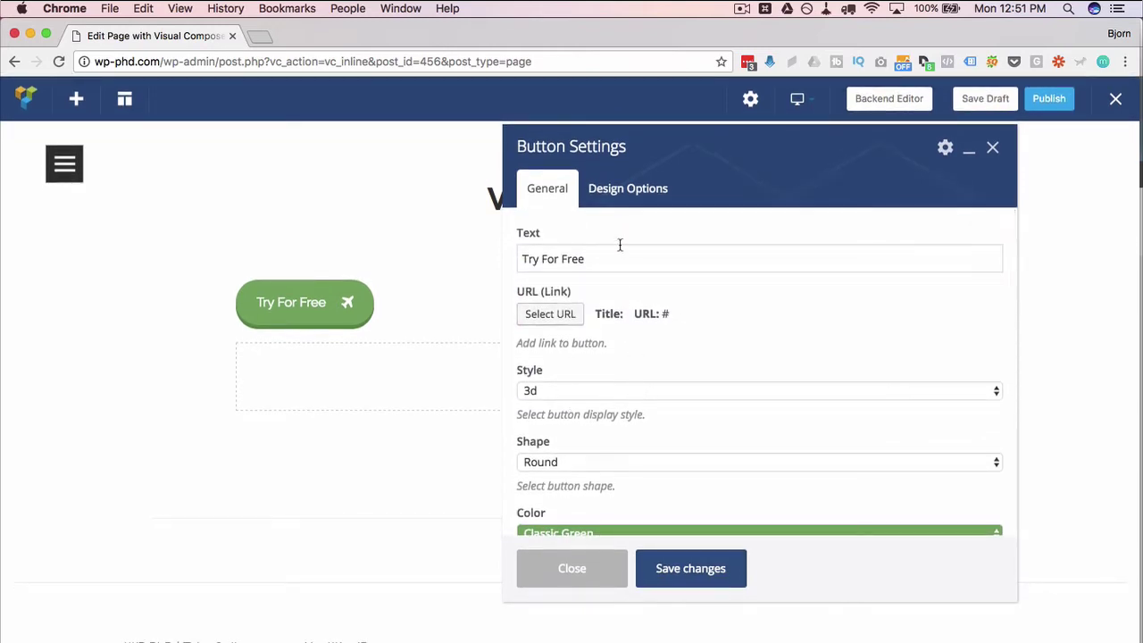
View the Design Options tab, then save and close the Button Settings dialog
left_click(651, 191)
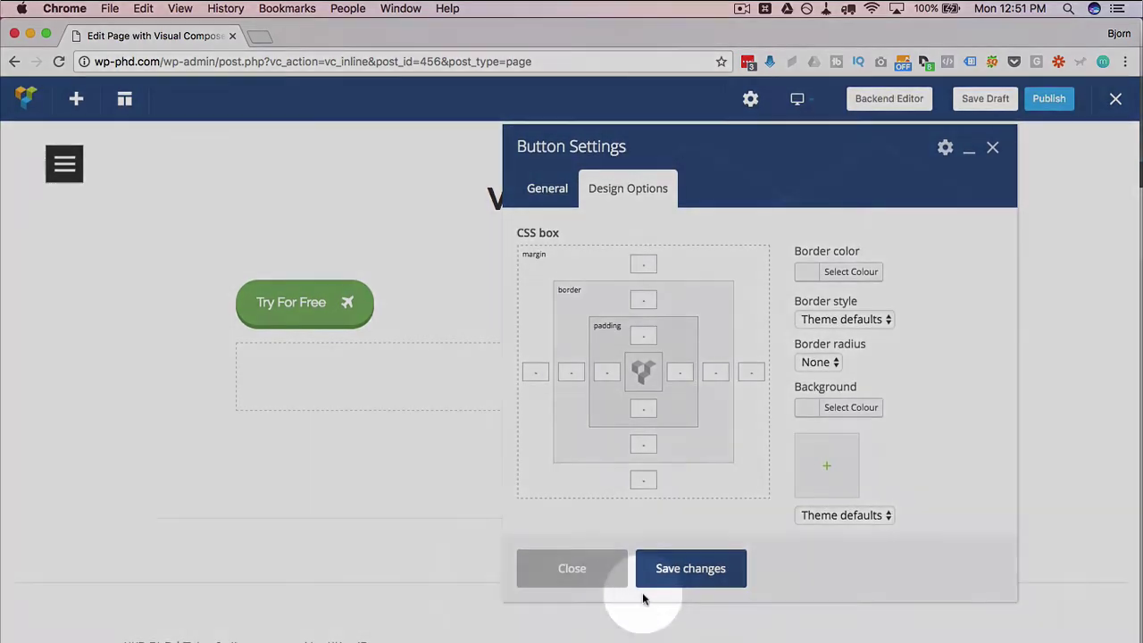
left_click(685, 577)
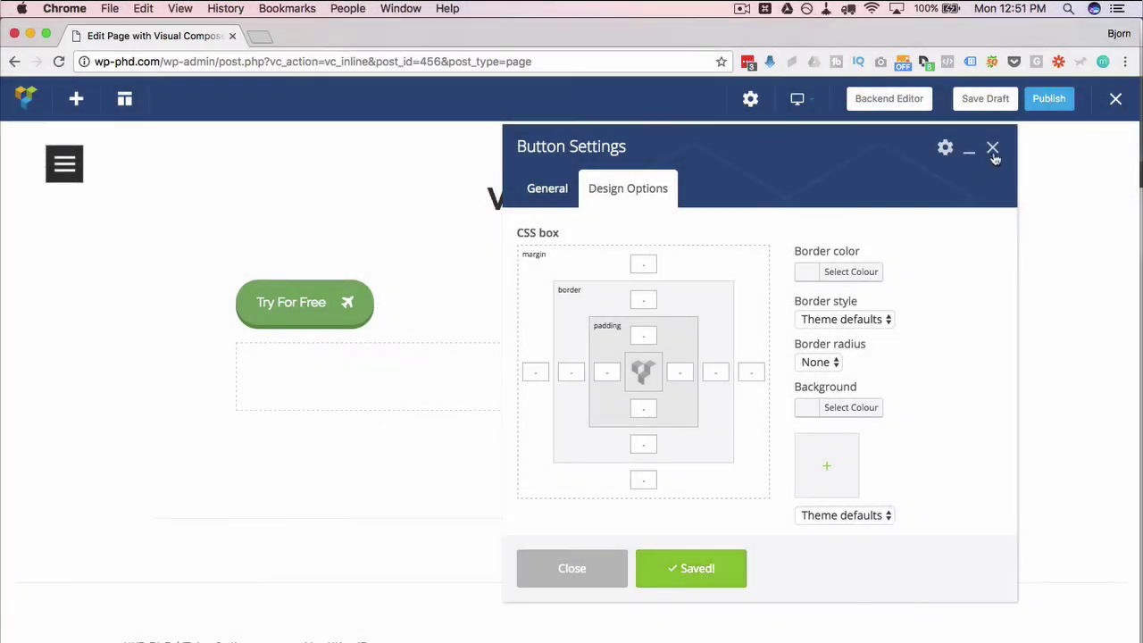
left_click(993, 148)
mouse_move(393, 300)
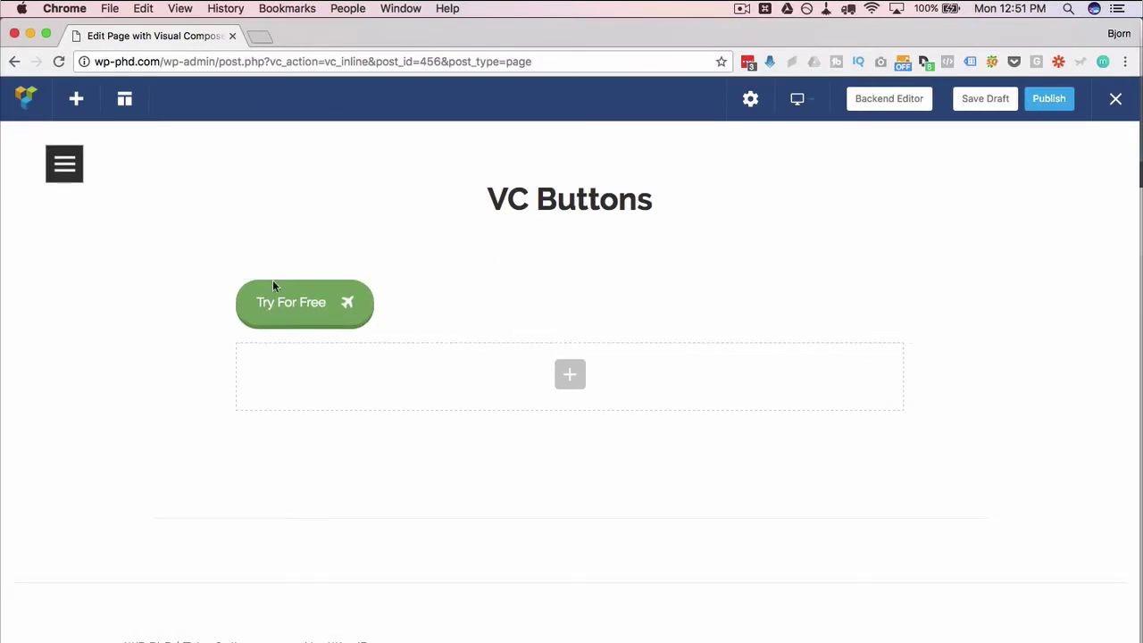
In the button row's settings, set Row stretch to 'Stretch row' and Parallax to Simple
left_click(280, 270)
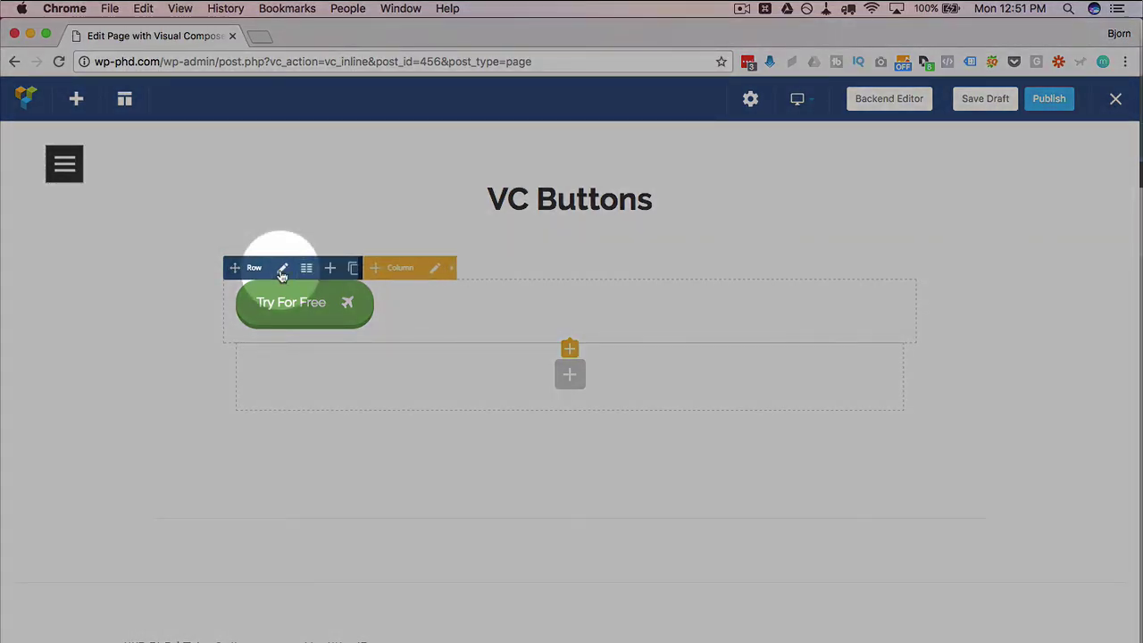
left_click(282, 270)
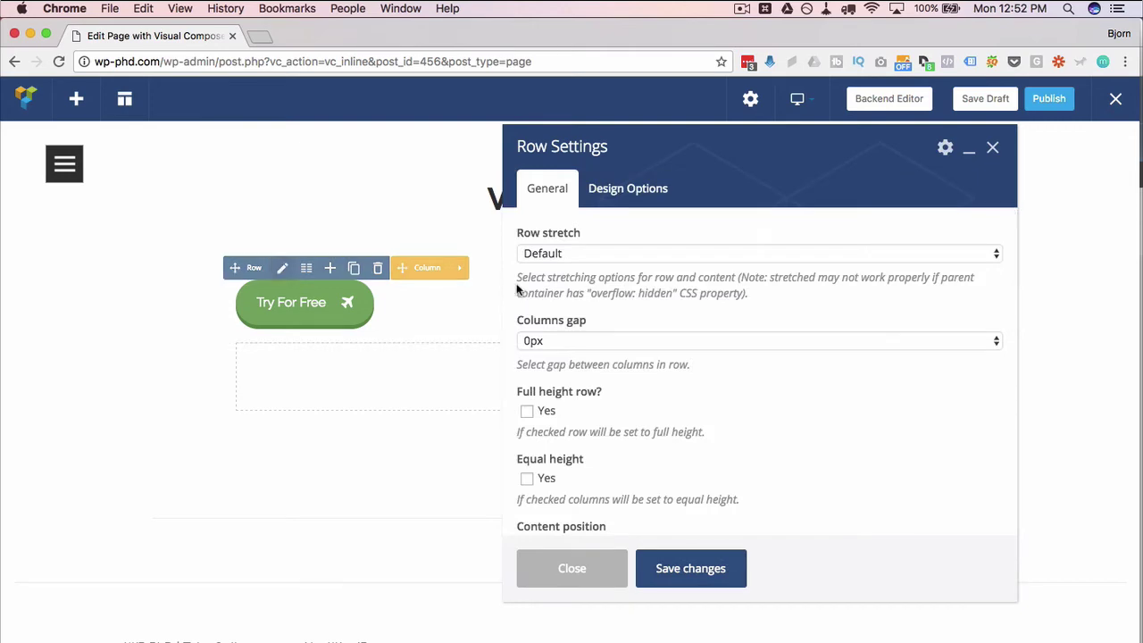
left_click(540, 254)
left_click(556, 270)
scroll(652, 379, "down", 3)
scroll(661, 394, "down", 3)
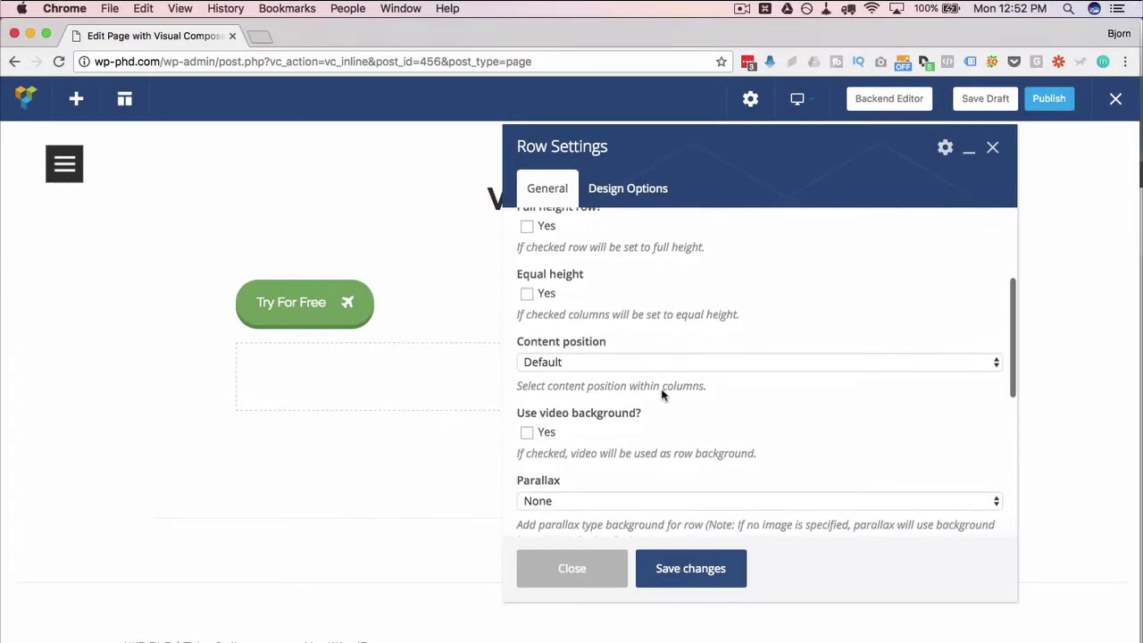
scroll(662, 395, "down", 3)
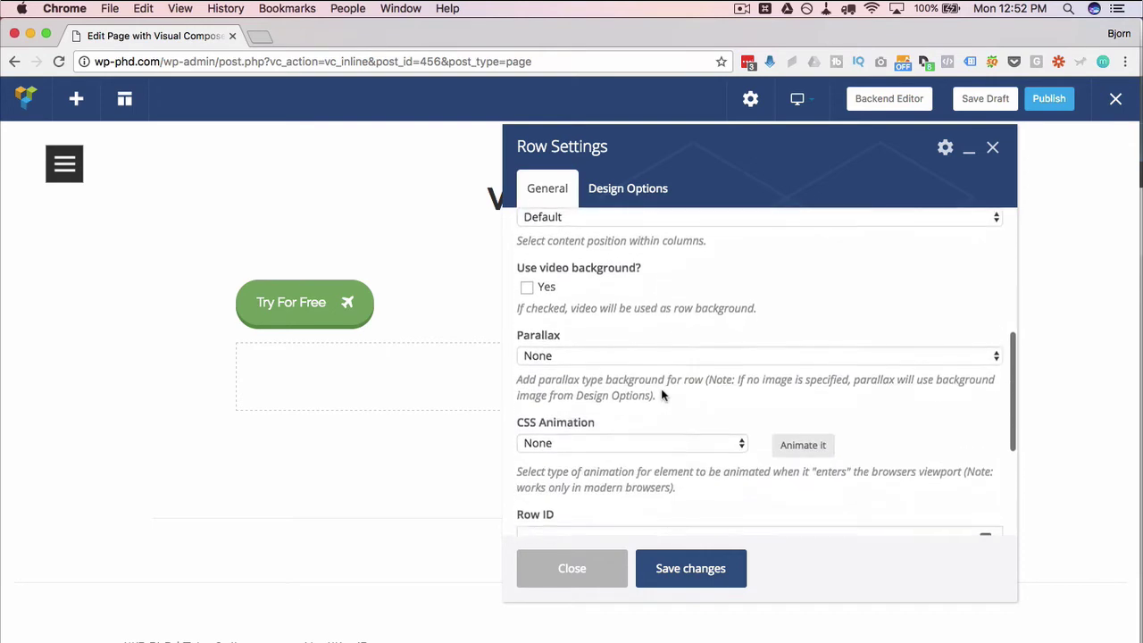
left_click(618, 366)
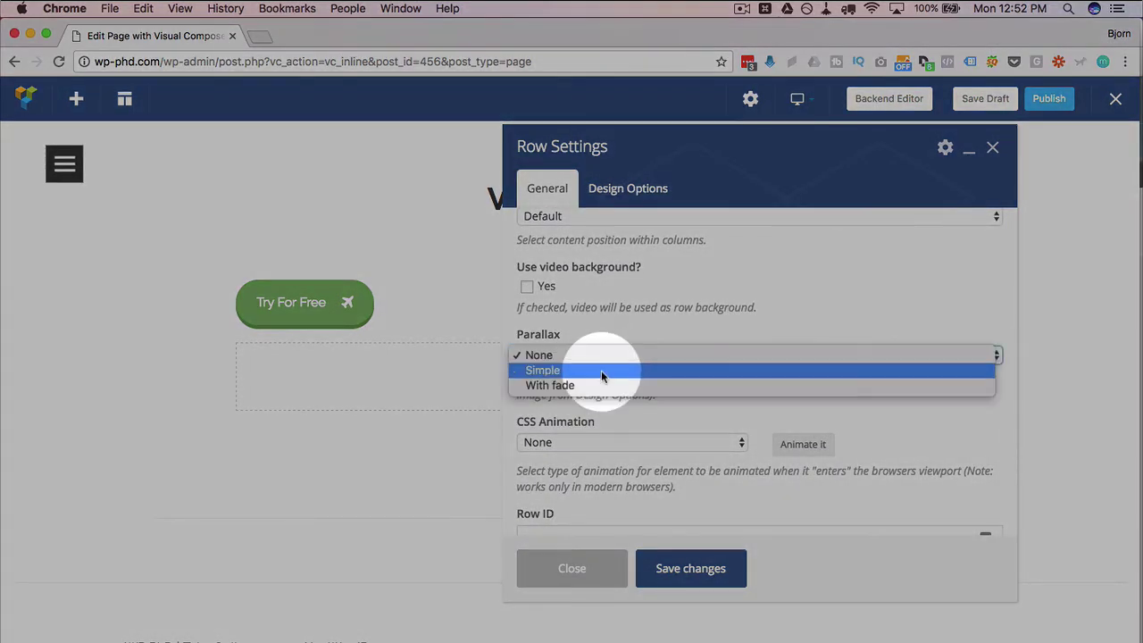
left_click(602, 372)
scroll(580, 392, "down", 1)
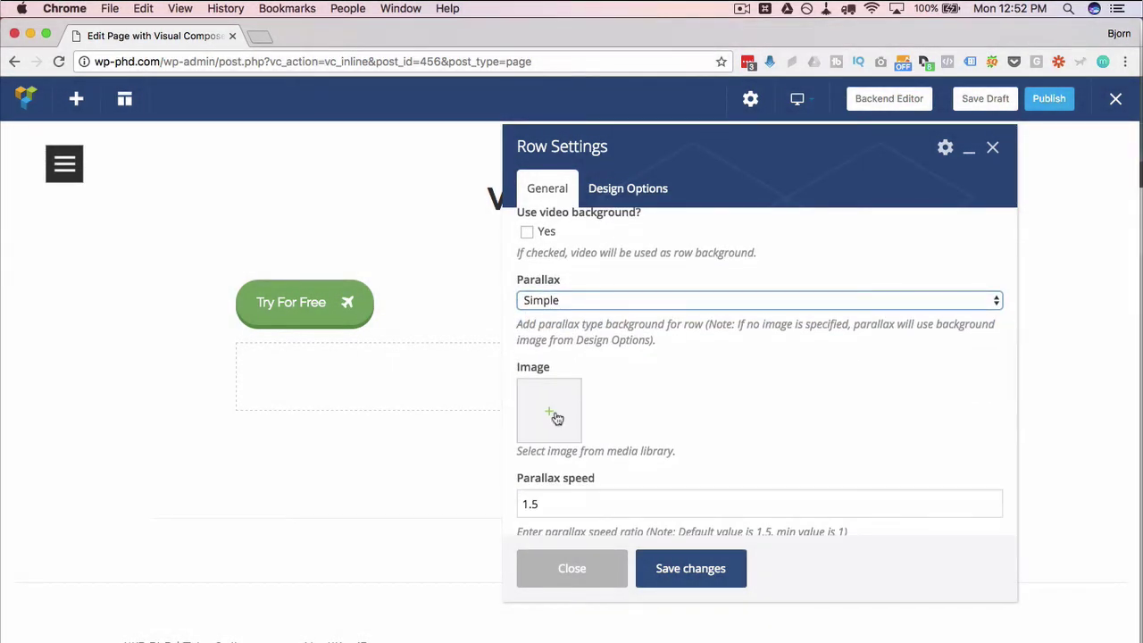
Pick the lake-with-rocks photo from the media library as the parallax image
left_click(551, 413)
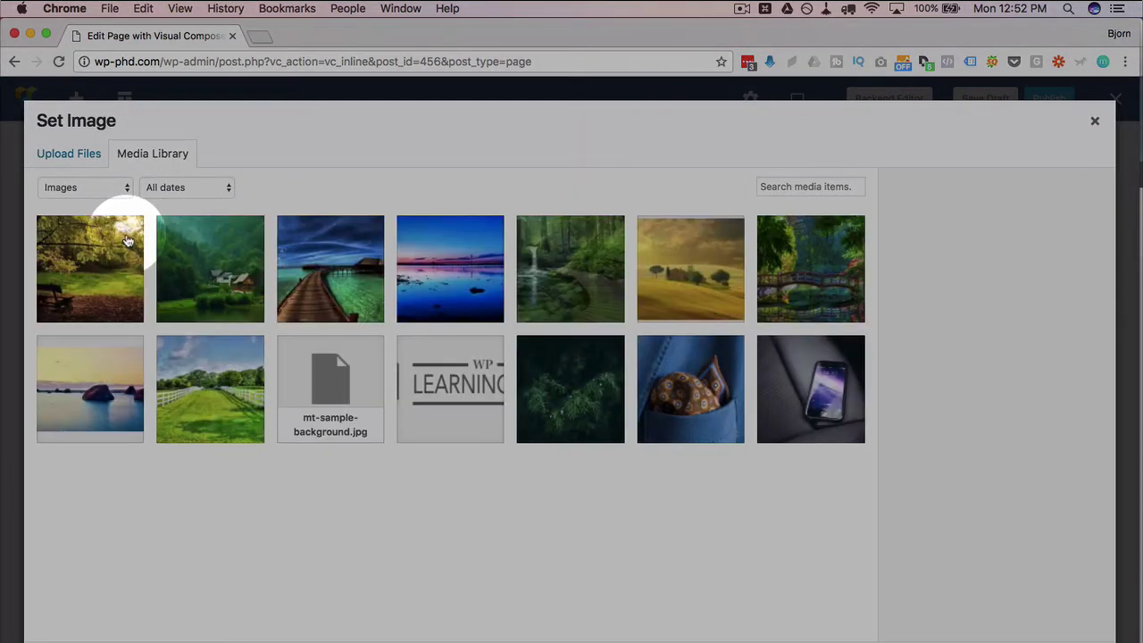
left_click(255, 292)
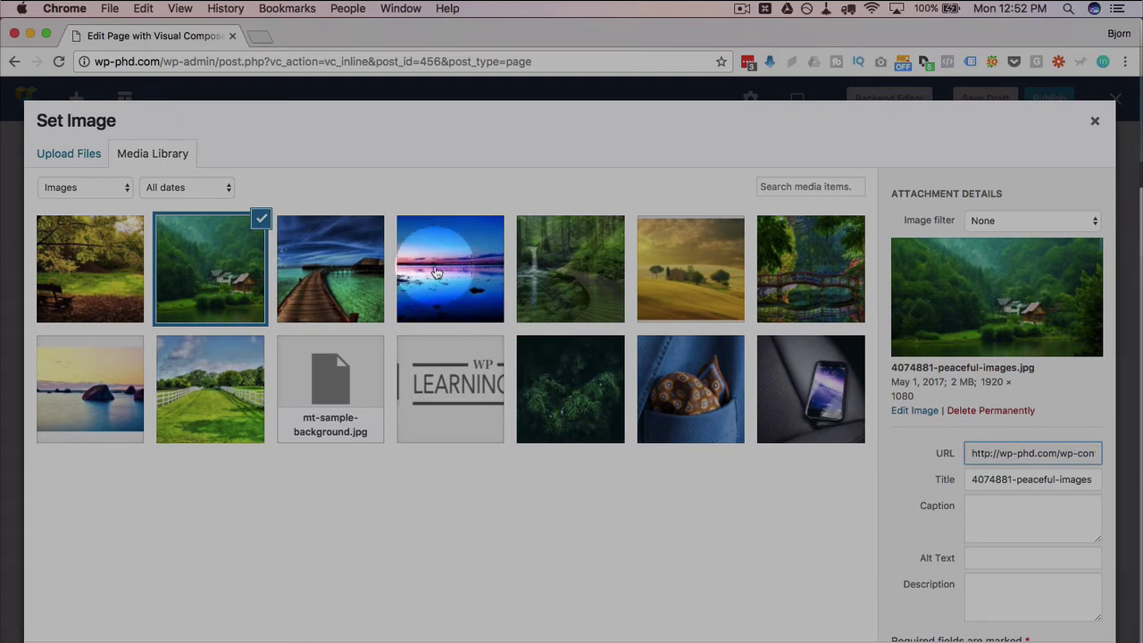
left_click(435, 269)
left_click(100, 383)
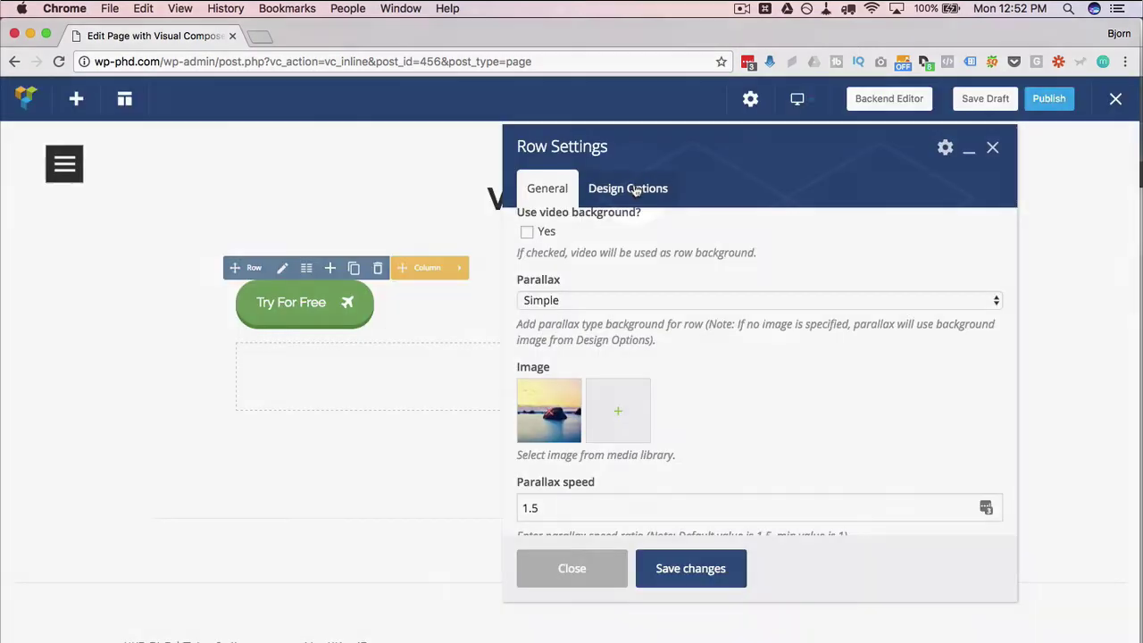
Give the row 150 top and bottom padding in its Design Options
left_click(634, 190)
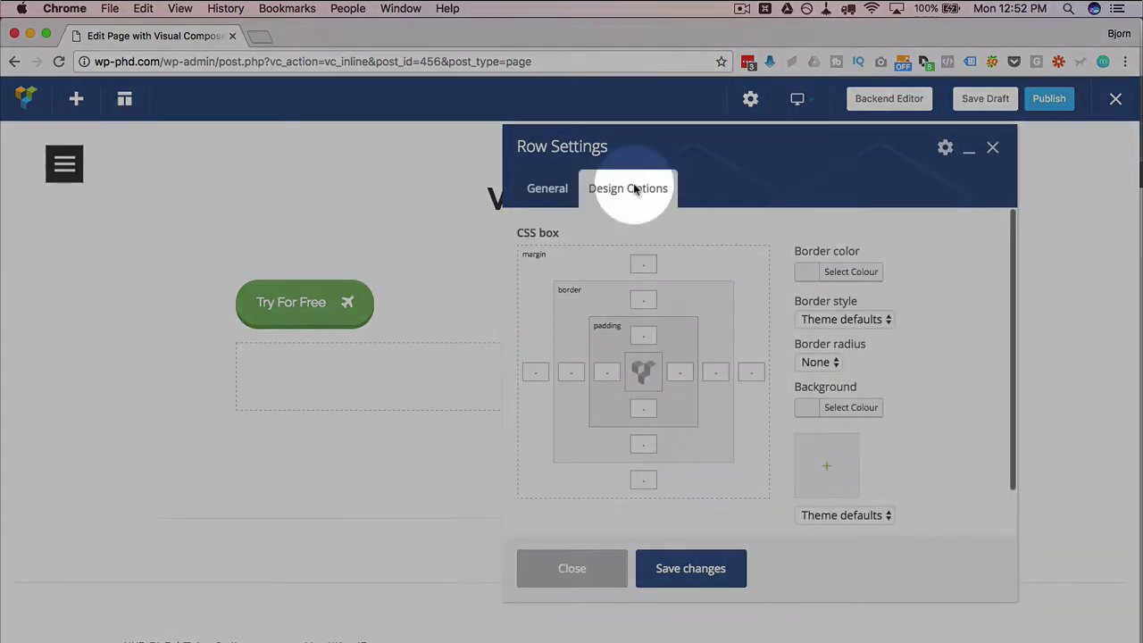
left_click(640, 335)
type("150")
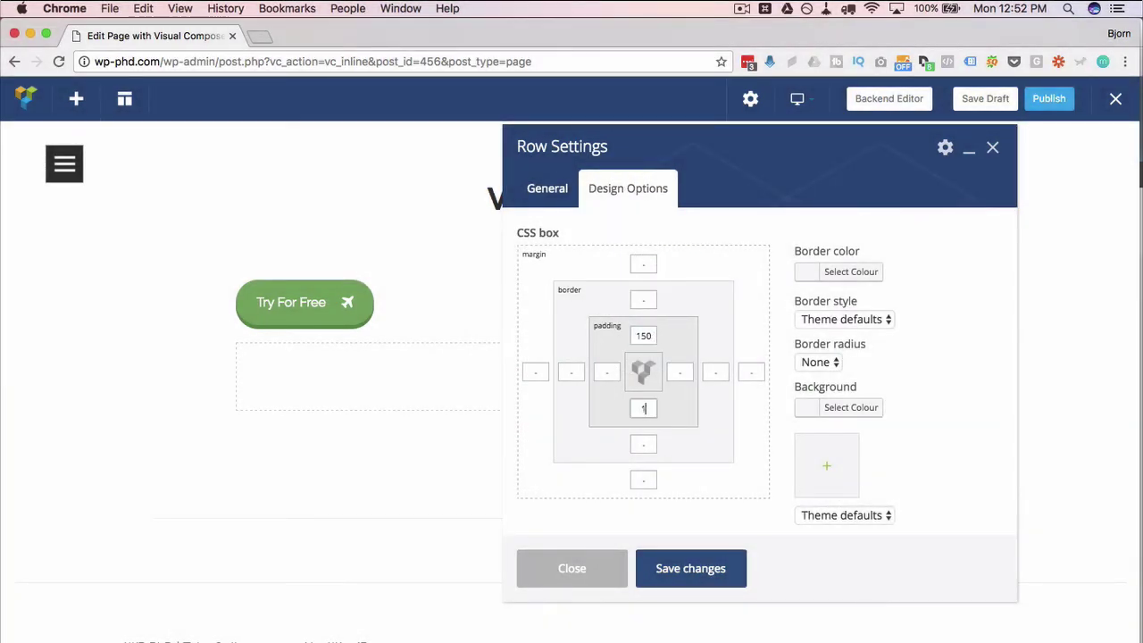
Set the row's content position to Middle and save the row settings
left_click(537, 175)
scroll(625, 415, "down", 5)
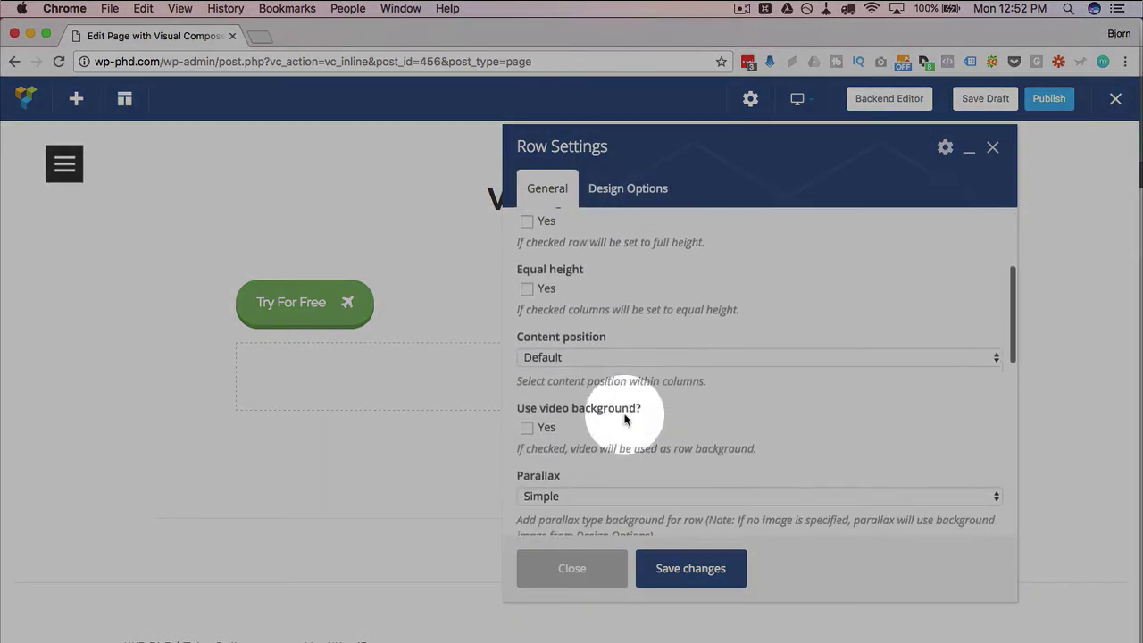
scroll(625, 420, "down", 3)
left_click(582, 258)
left_click(577, 288)
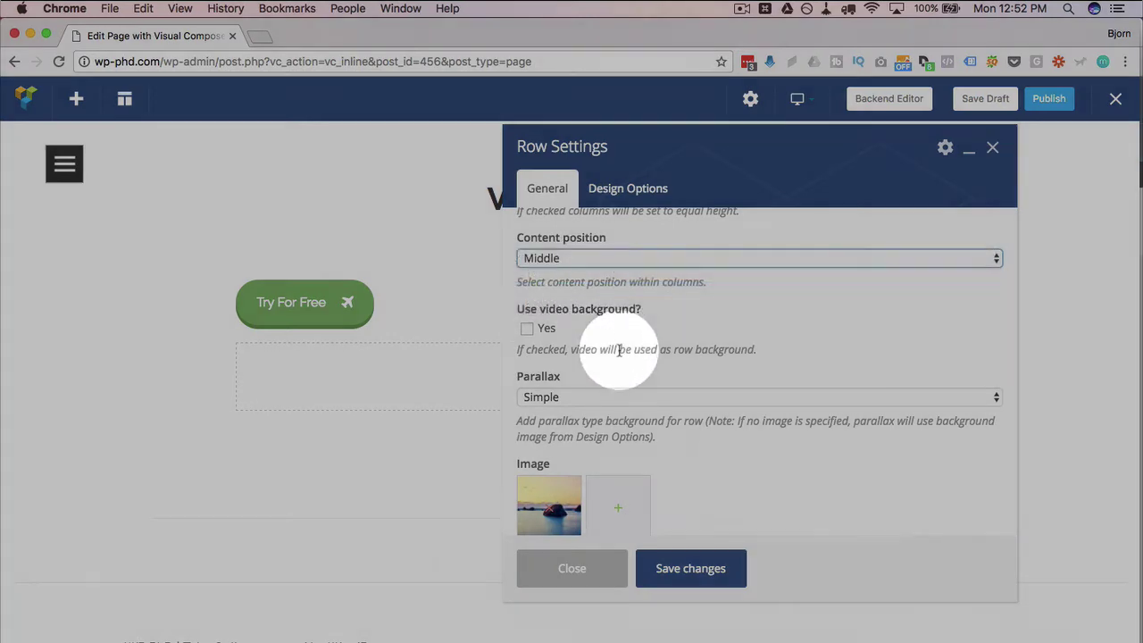
scroll(618, 353, "down", 7)
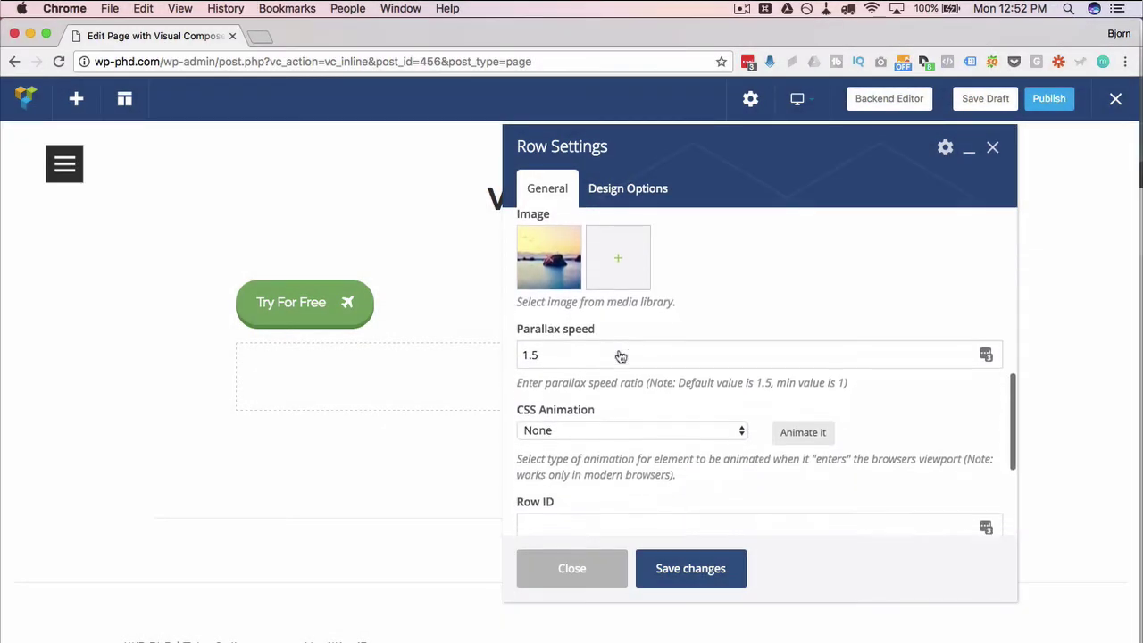
scroll(621, 356, "down", 3)
scroll(619, 355, "up", 8)
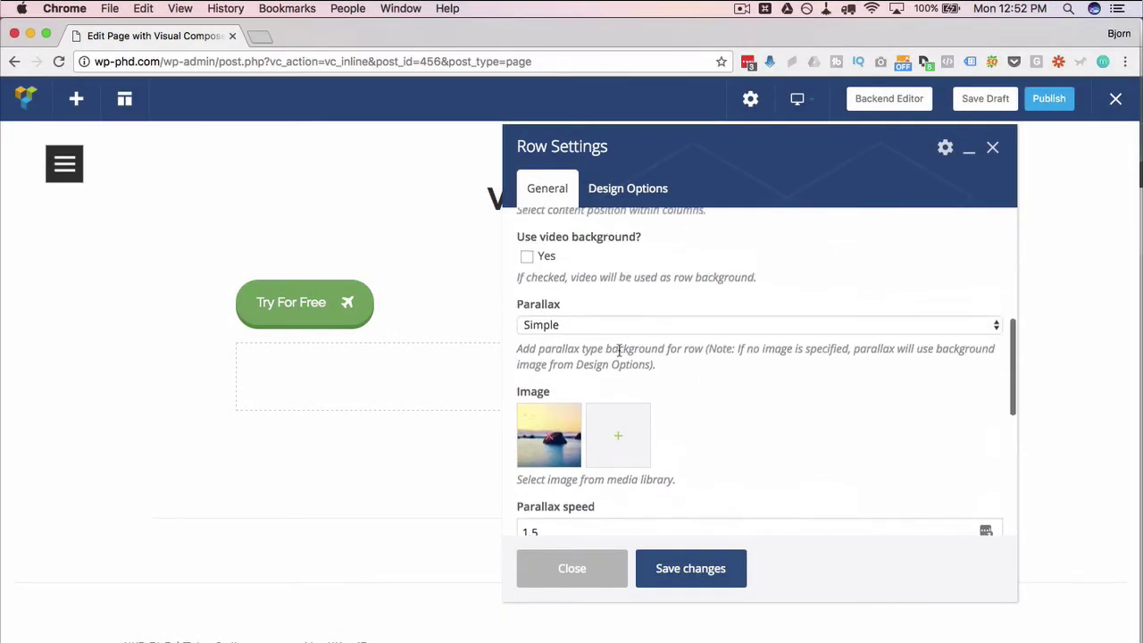
scroll(619, 348, "up", 9)
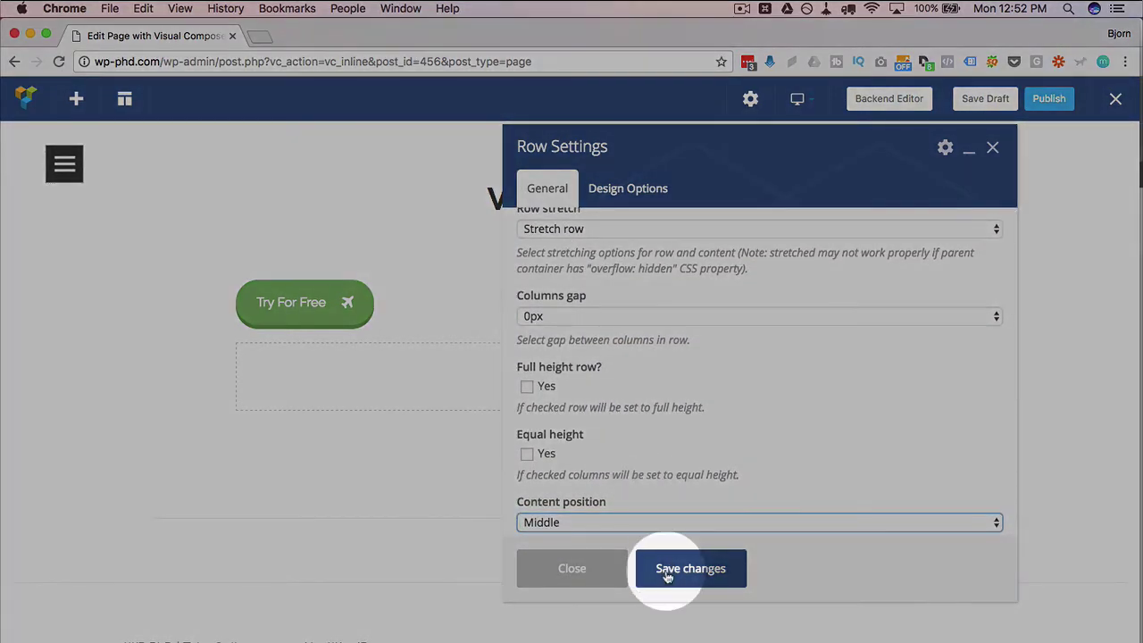
left_click(667, 575)
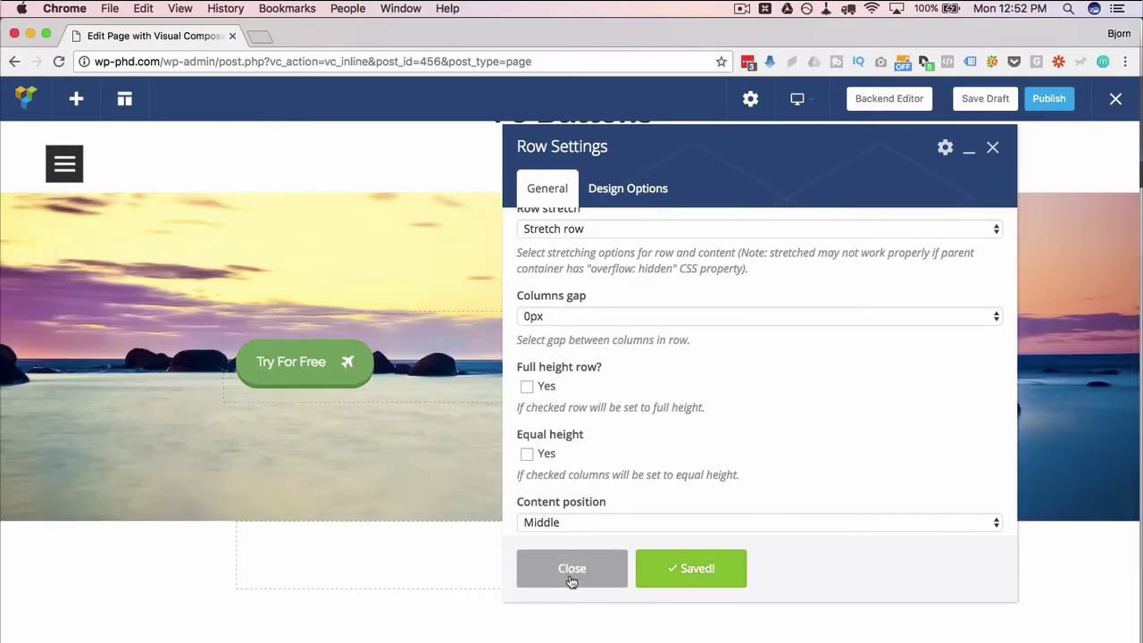
left_click(572, 571)
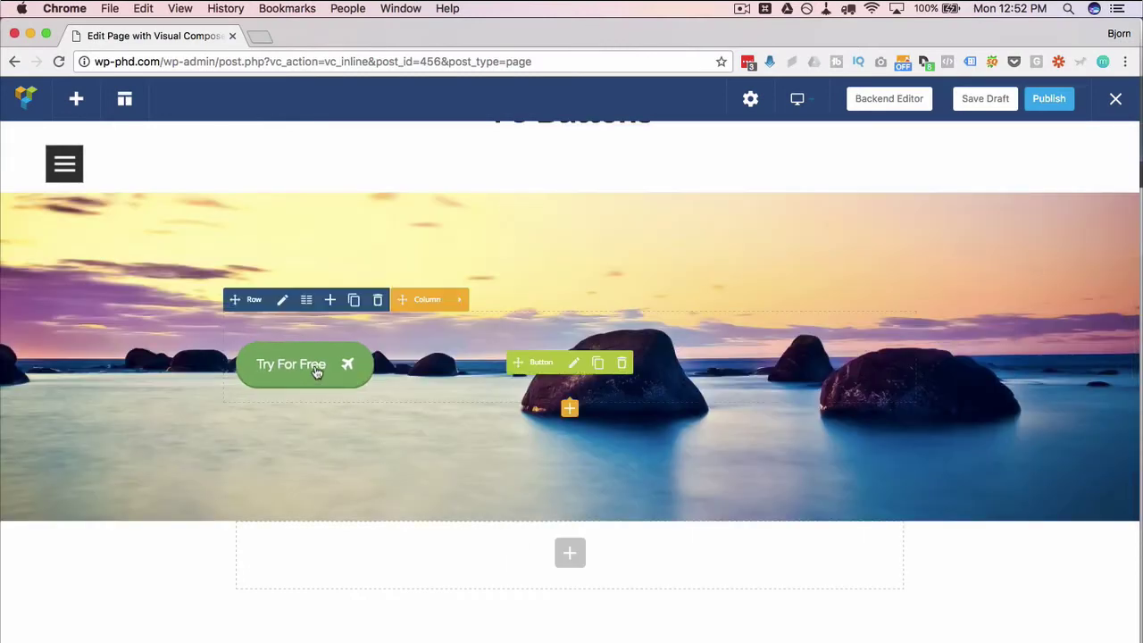
Set the Try For Free button's alignment to Center and save the button settings
left_click(567, 363)
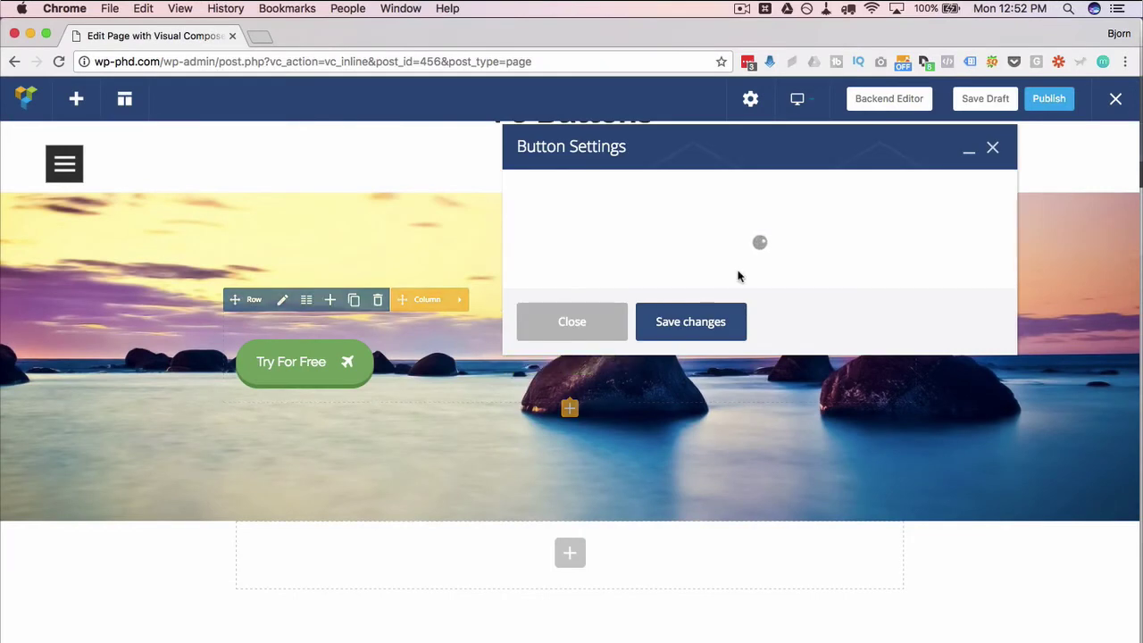
scroll(611, 433, "down", 5)
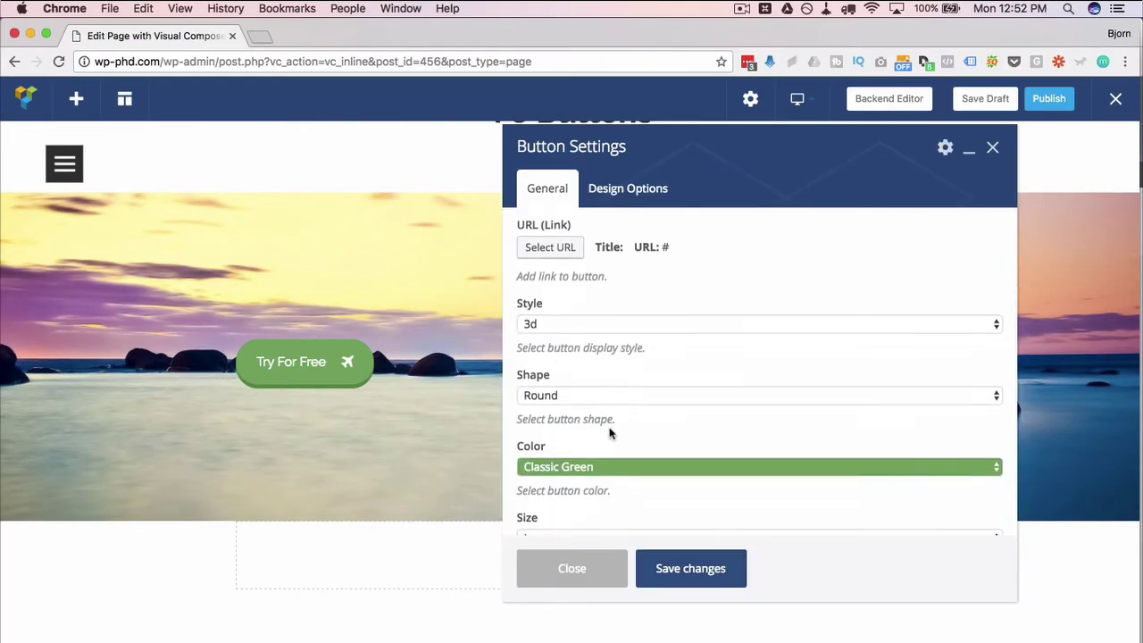
left_click(576, 384)
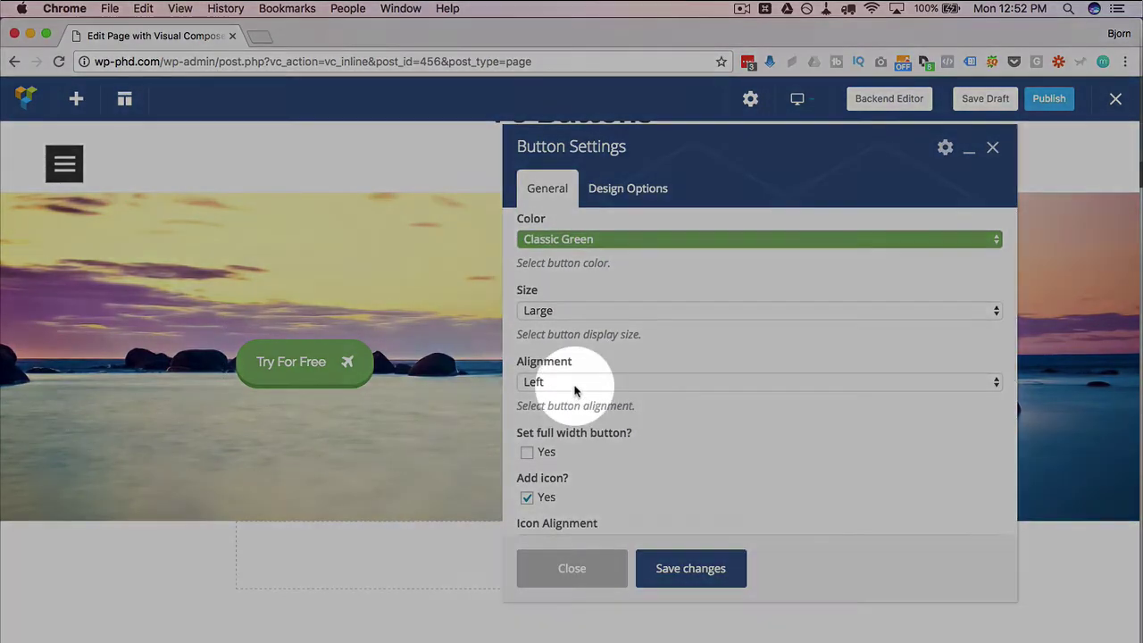
left_click(710, 549)
left_click(700, 570)
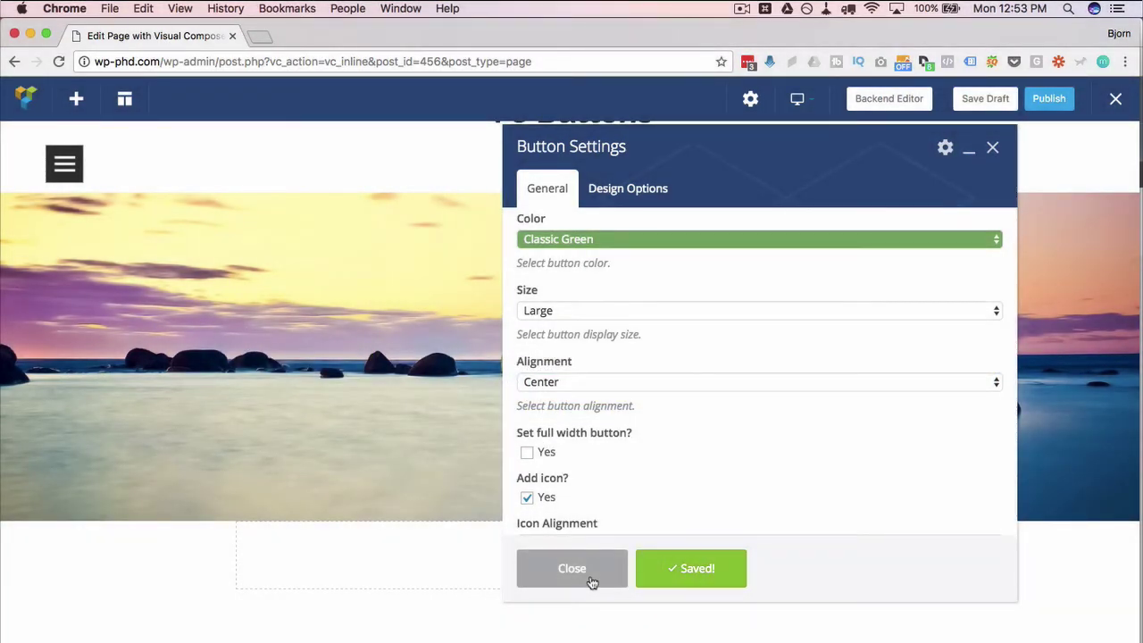
left_click(593, 581)
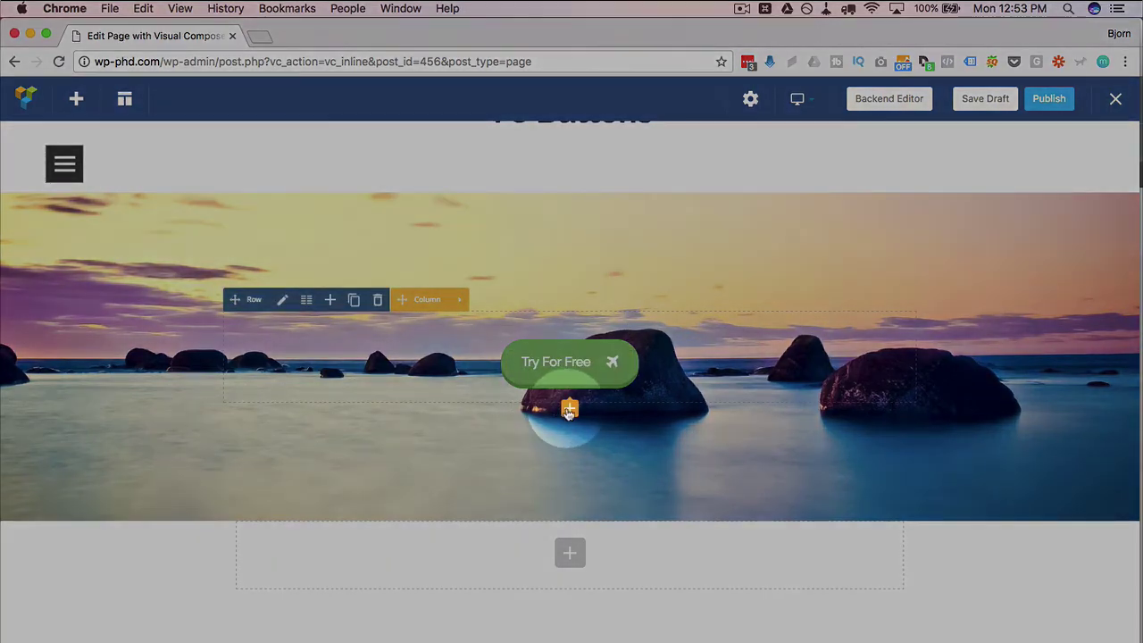
Add a Custom Heading below the button, replacing the placeholder with text starting 'The Coolest'
left_click(569, 408)
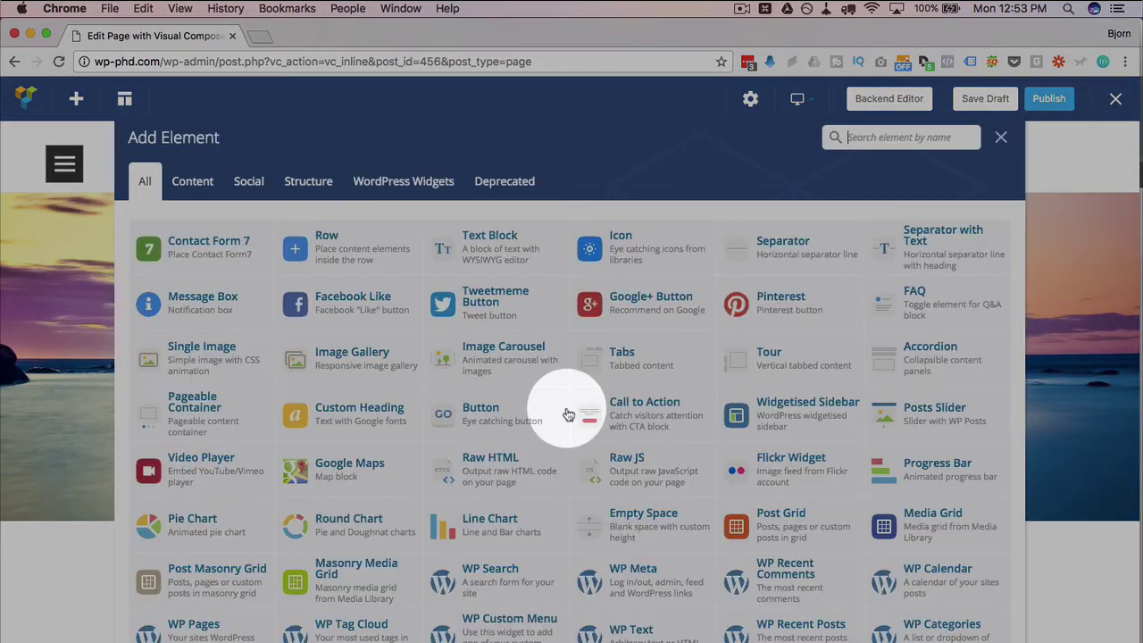
left_click(328, 412)
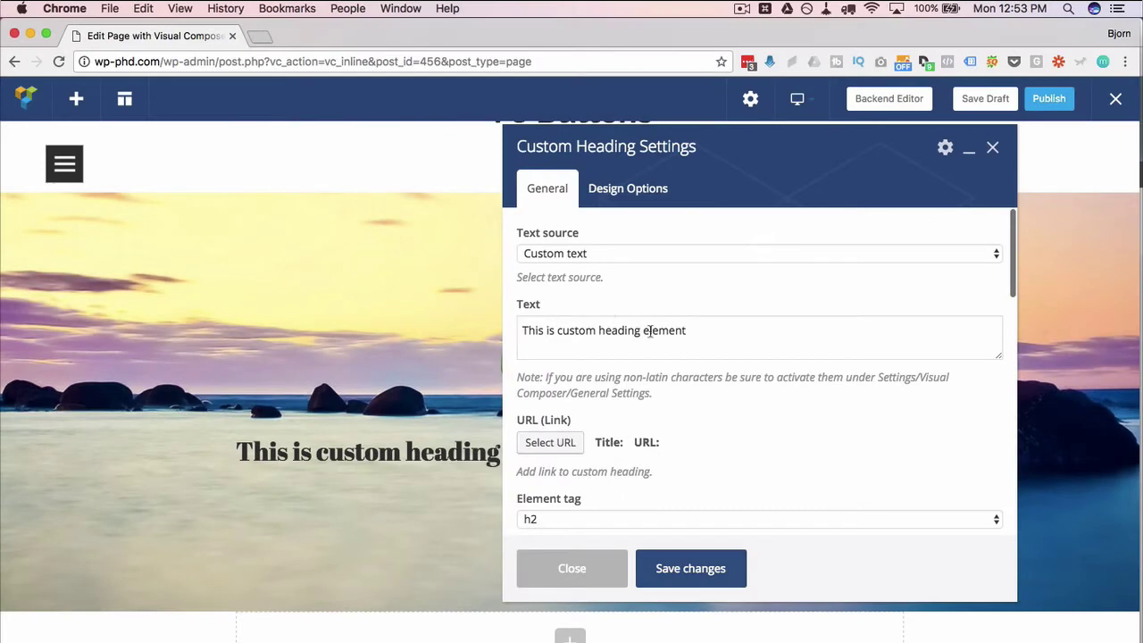
left_click_drag(695, 332, 523, 332)
type("Th")
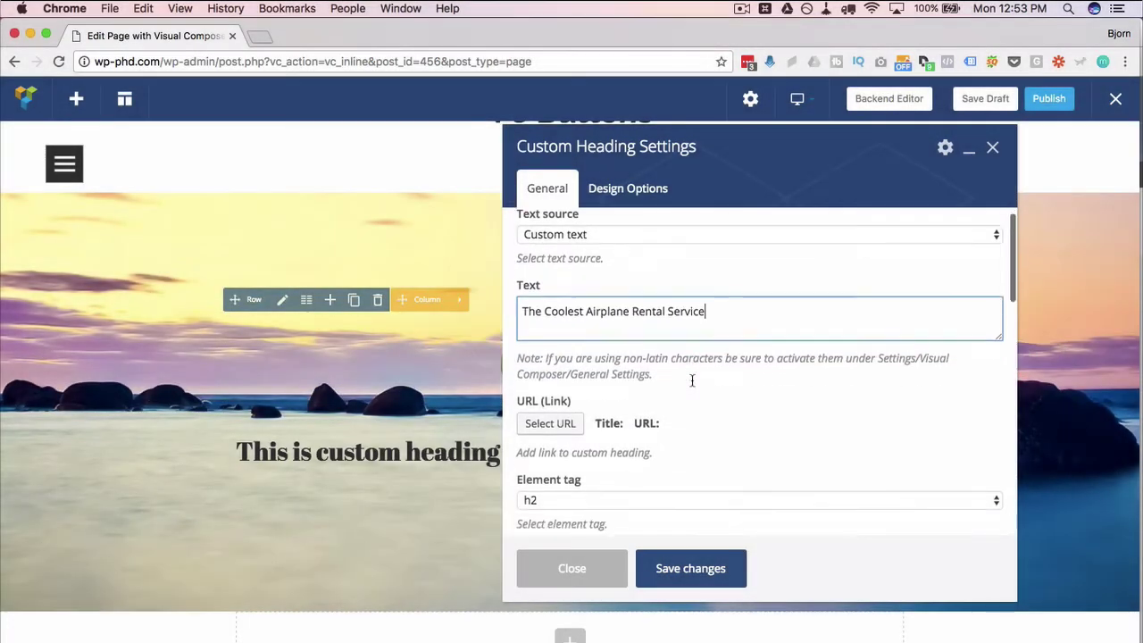
Center-align the heading text and make its colour black
scroll(691, 378, "down", 5)
left_click(671, 369)
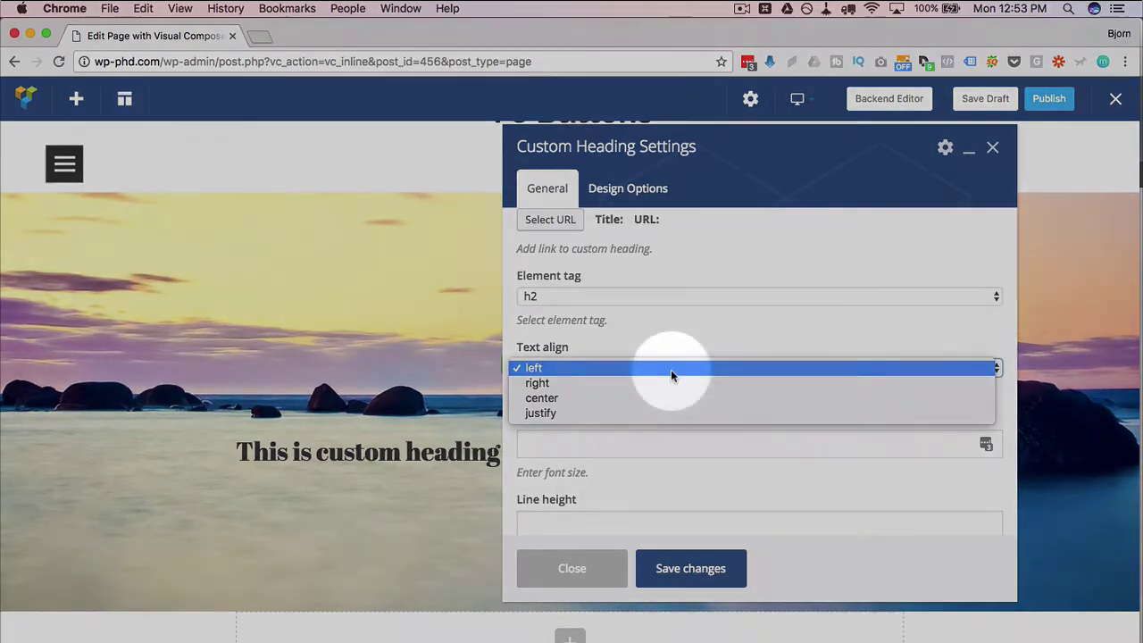
left_click(665, 397)
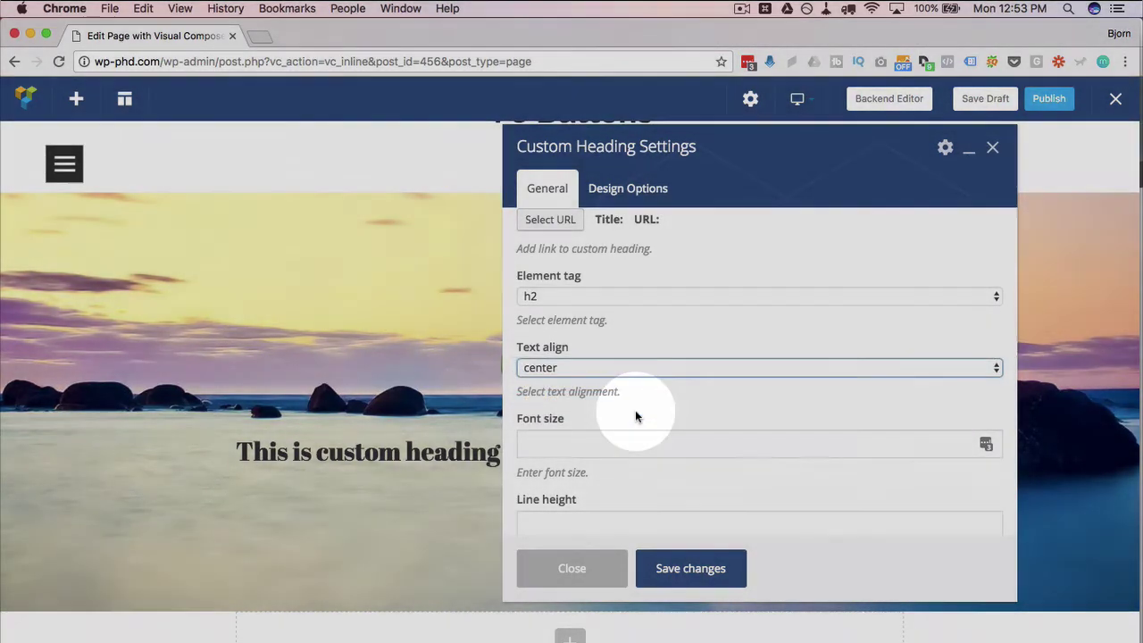
scroll(635, 412, "up", 3)
scroll(635, 412, "down", 7)
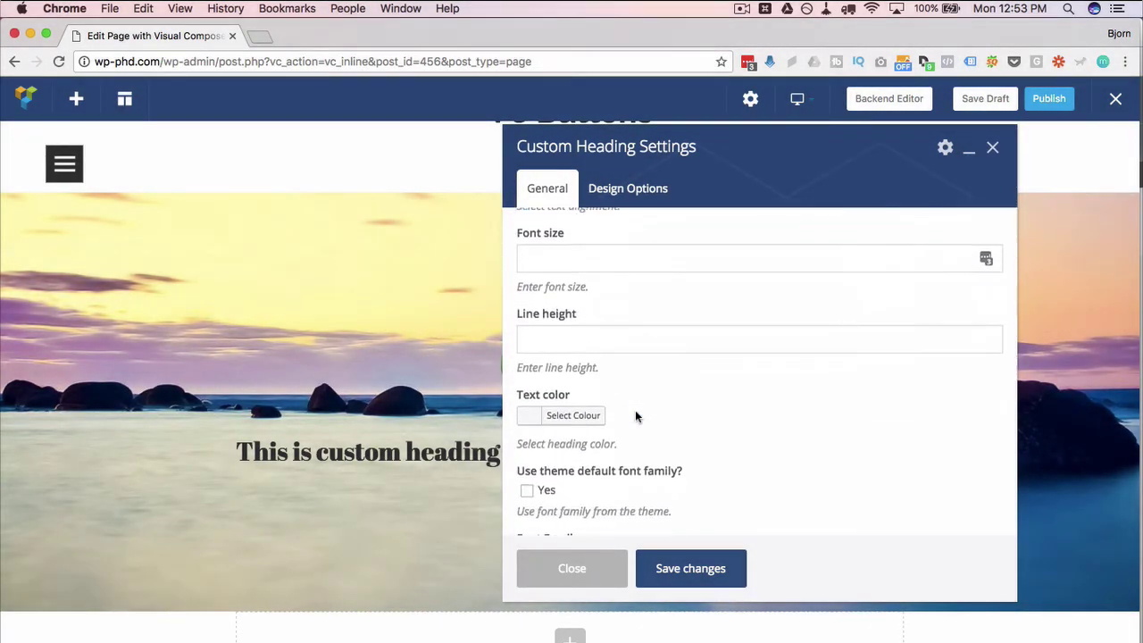
scroll(634, 416, "down", 2)
left_click(529, 331)
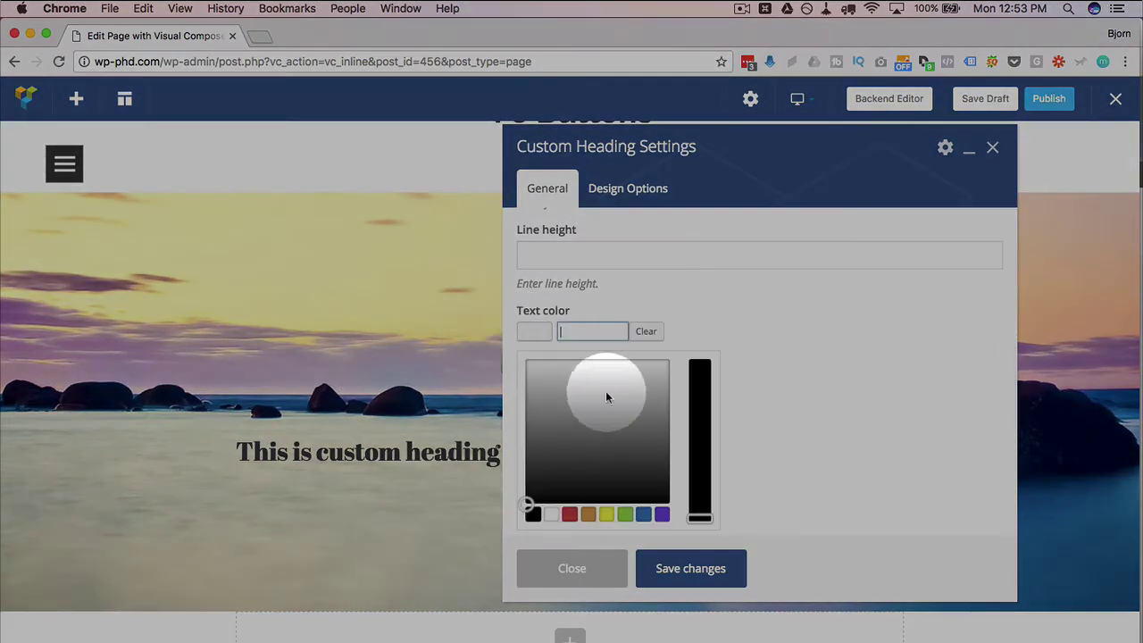
left_click(497, 333)
left_click(571, 327)
left_click(533, 515)
scroll(750, 416, "down", 3)
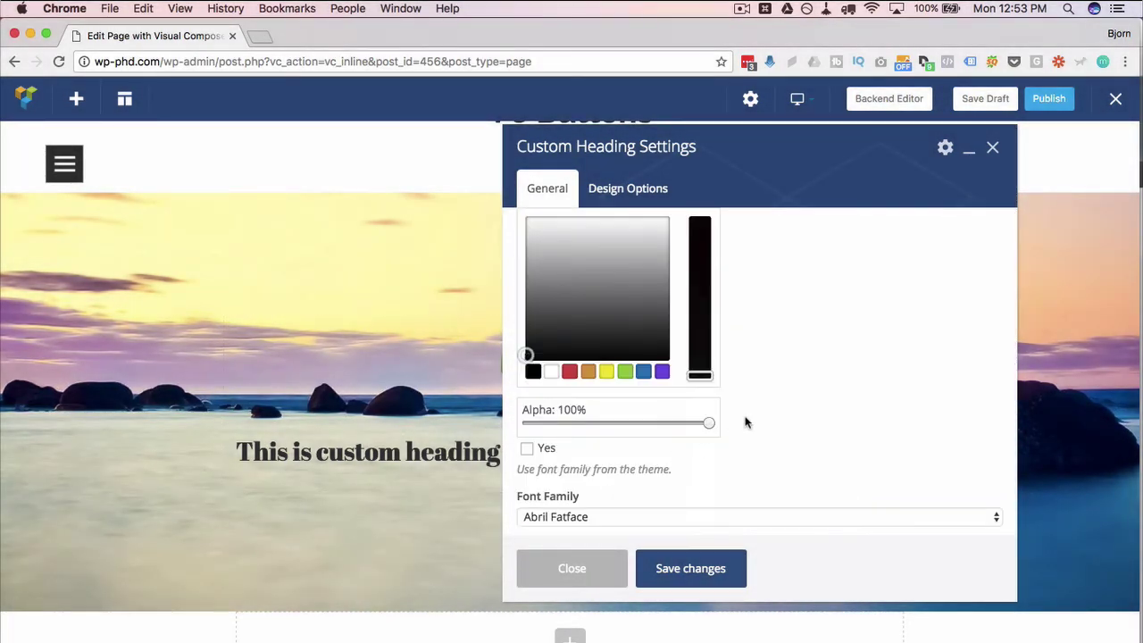
left_click(750, 416)
Set the heading font to Aclonica and save the heading settings
scroll(752, 419, "down", 4)
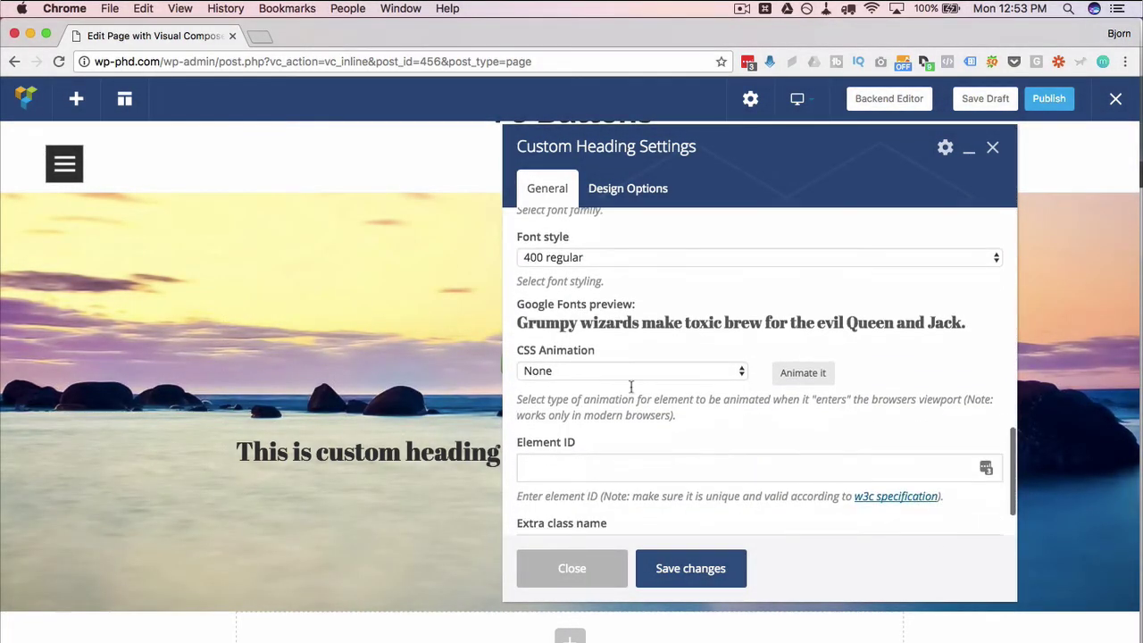
scroll(581, 304, "up", 3)
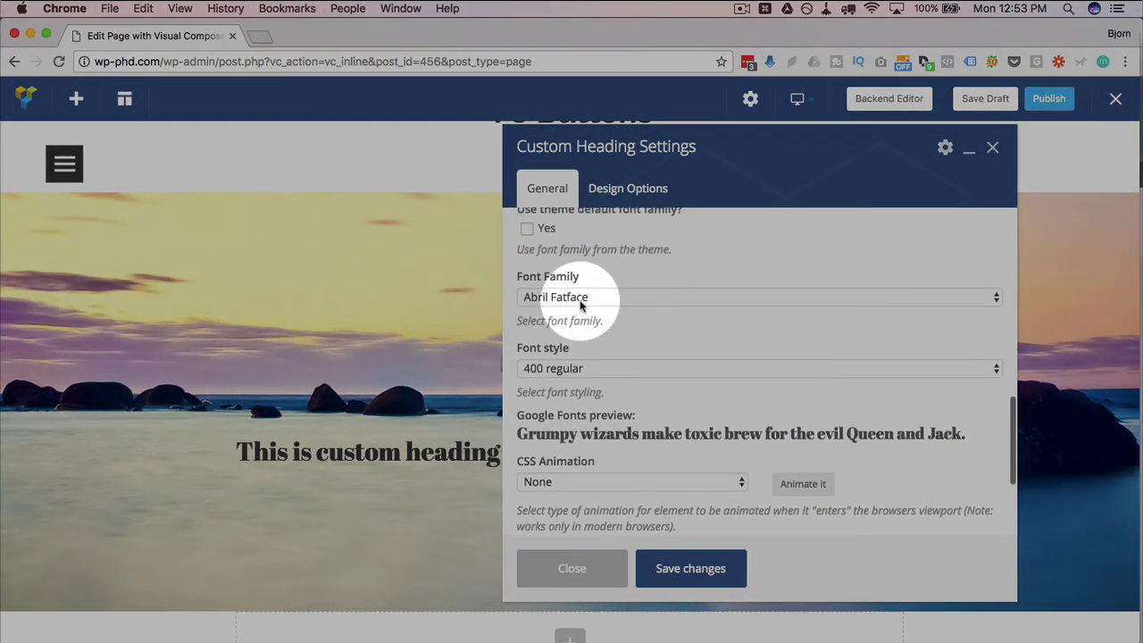
left_click(581, 303)
left_click(576, 341)
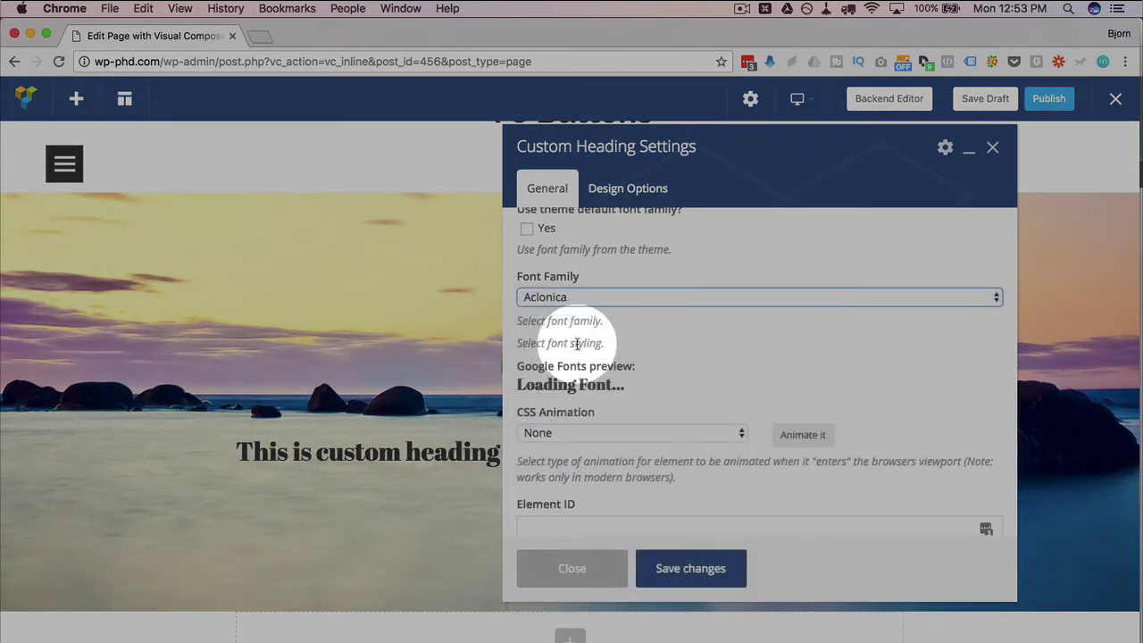
left_click(685, 570)
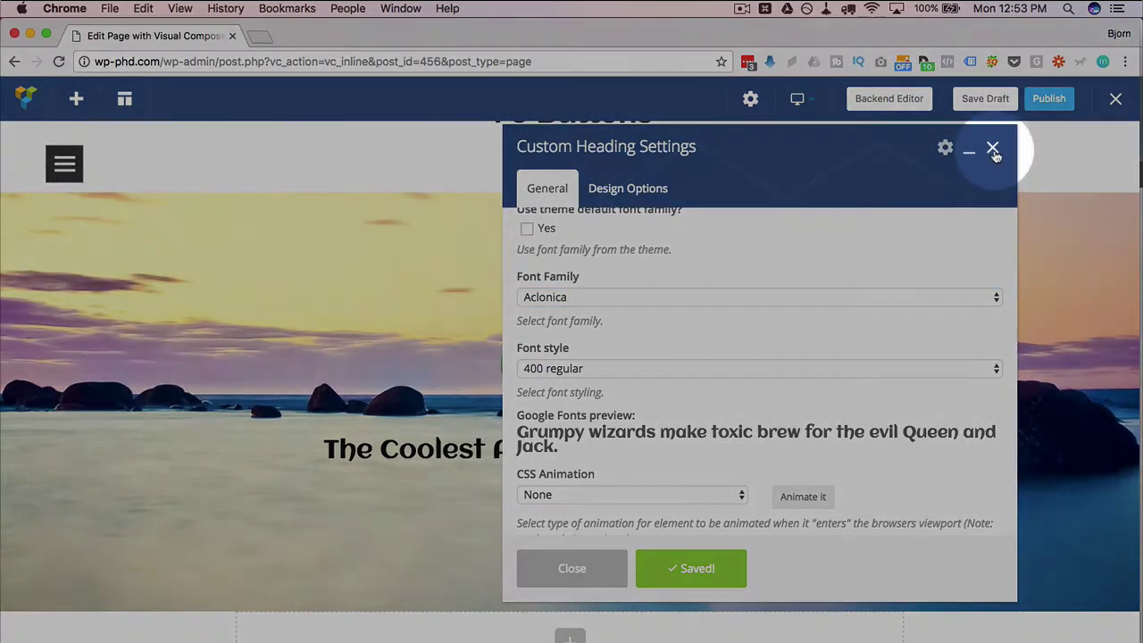
left_click(993, 149)
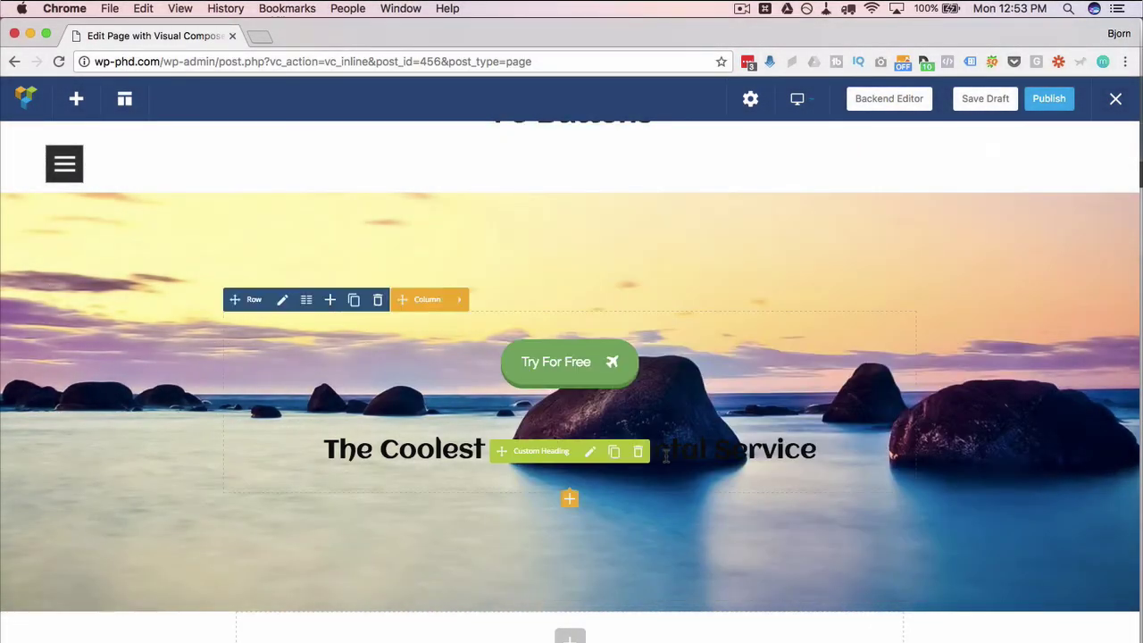
Move the Custom Heading above the Try For Free button
left_click_drag(515, 451, 517, 334)
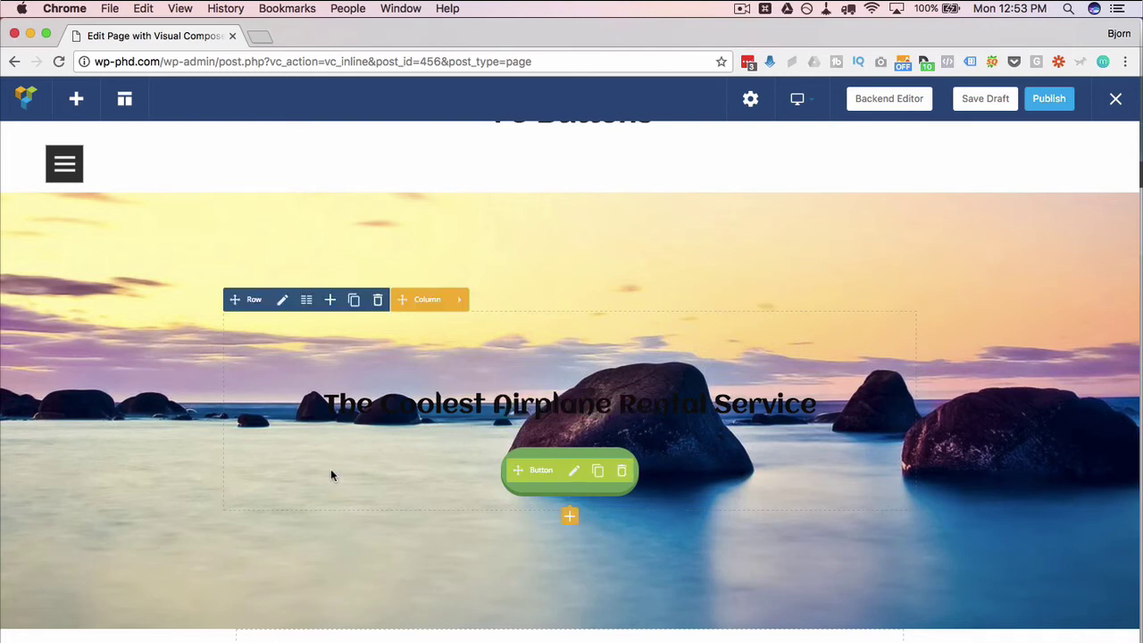
scroll(330, 474, "down", 5)
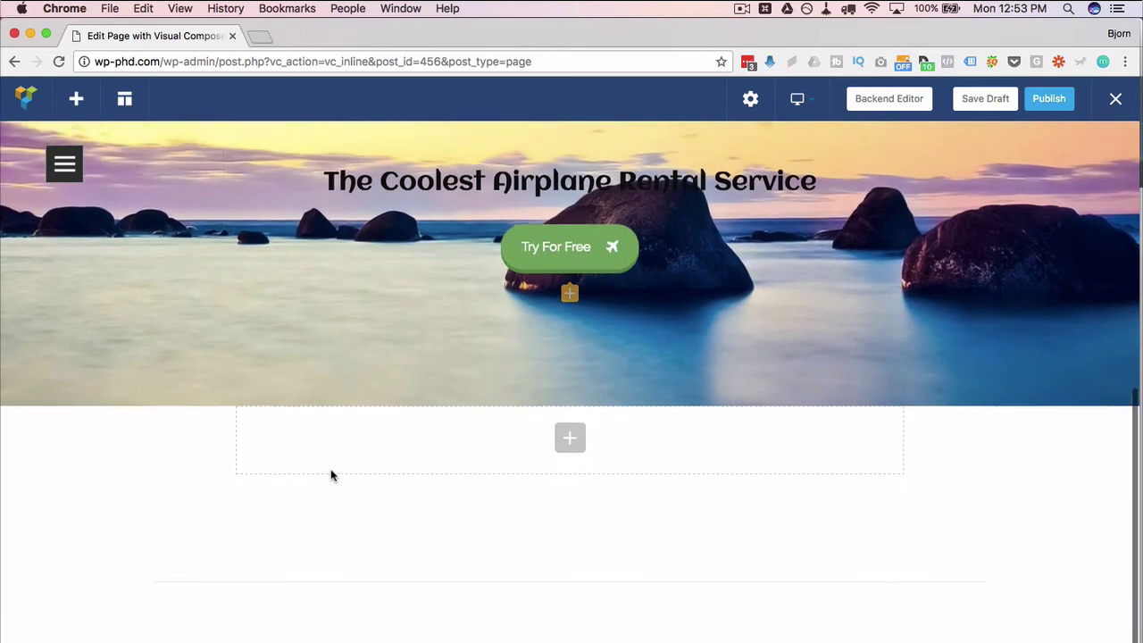
scroll(177, 536, "up", 4)
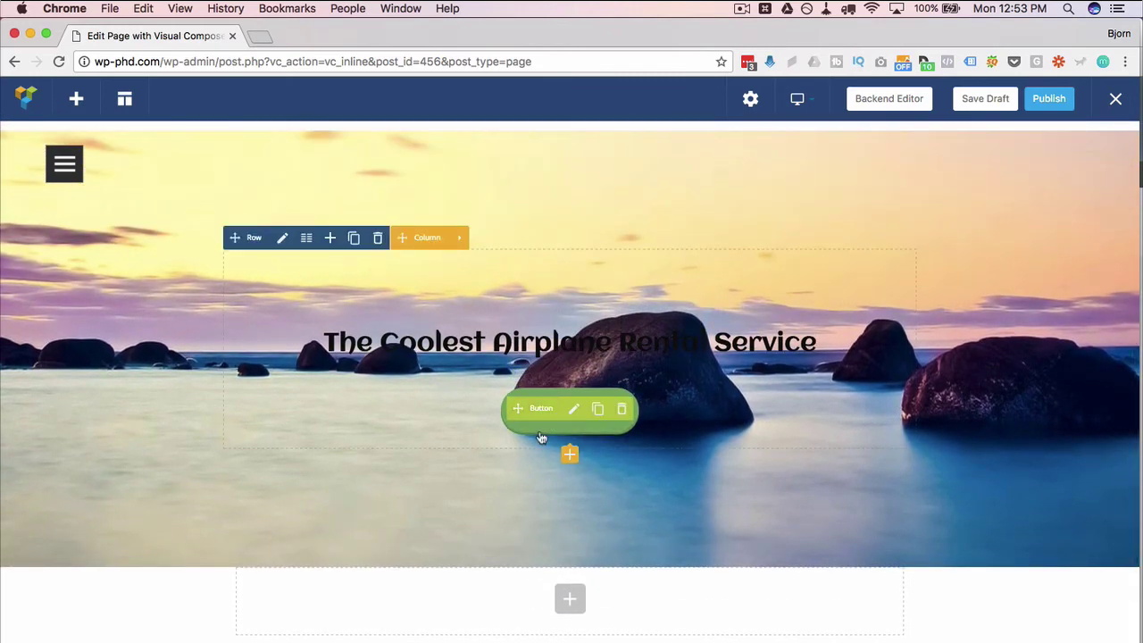
scroll(401, 535, "up", 2)
scroll(401, 535, "down", 2)
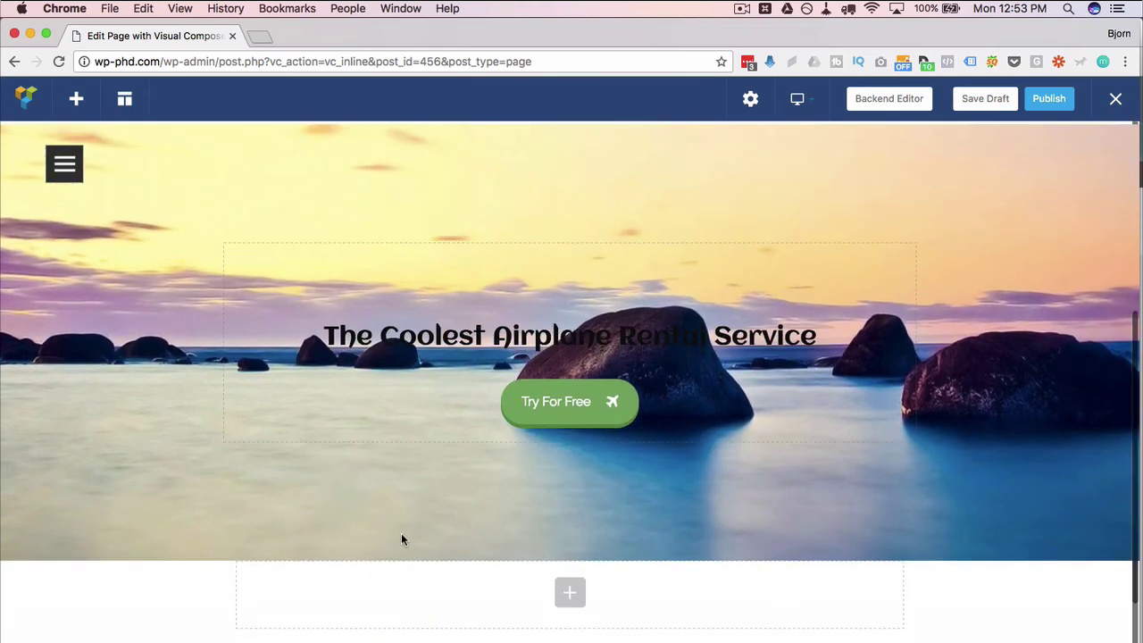
Follow the CodeCanyon link in the YouTube video description
scroll(401, 535, "down", 1)
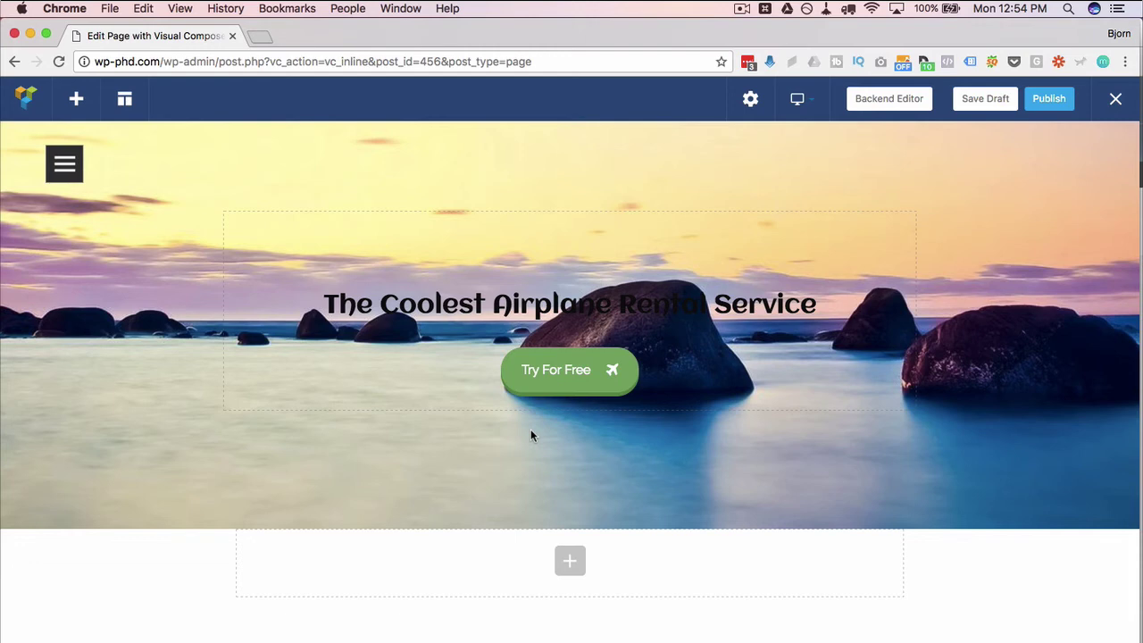
left_click(609, 401)
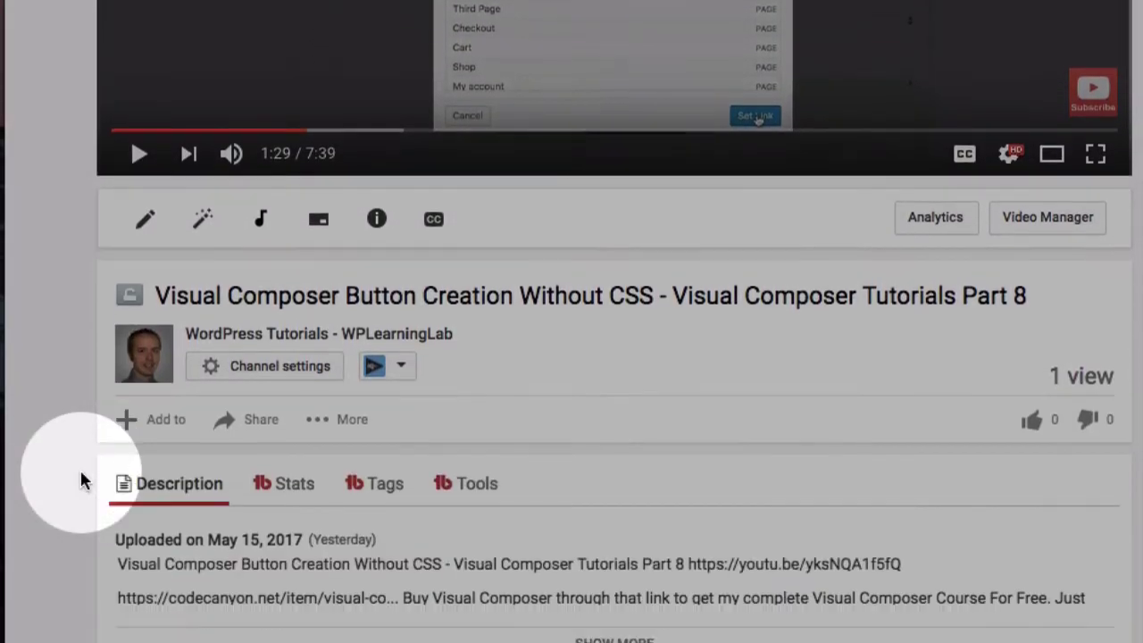
scroll(80, 473, "down", 3)
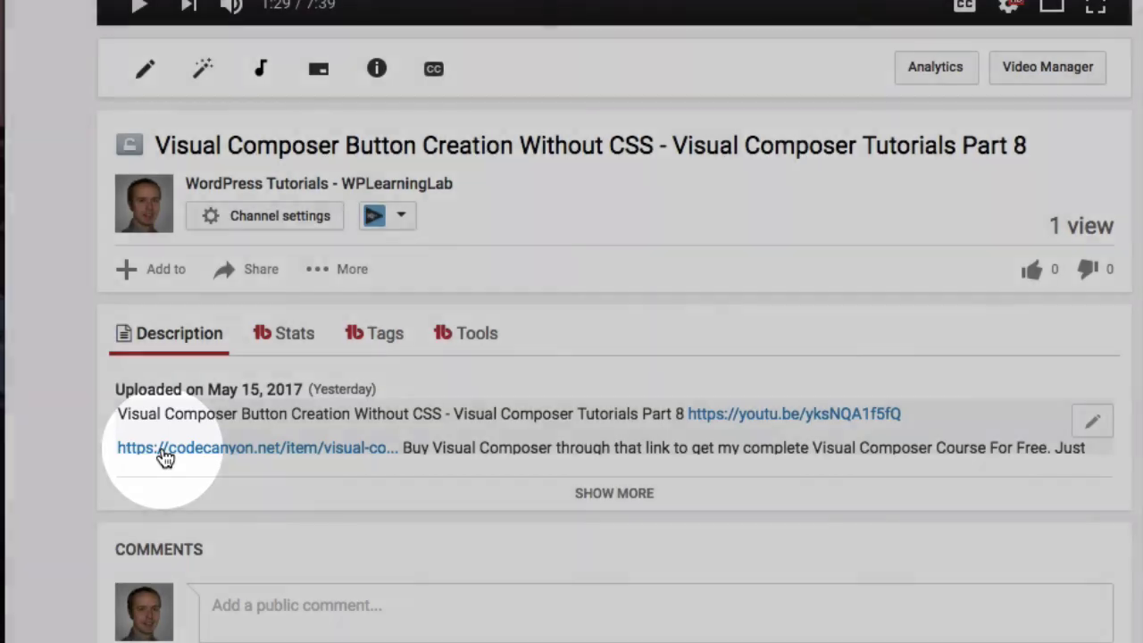
Add Visual Composer to the CodeCanyon cart, keeping the regular 6-month support
left_click(165, 451)
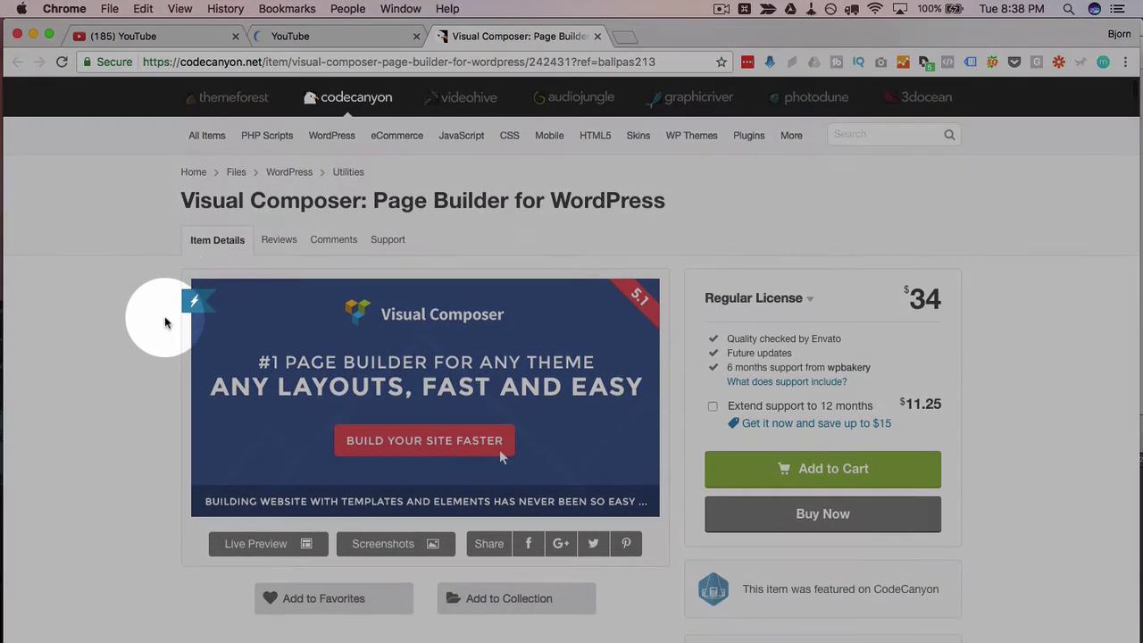
scroll(165, 322, "down", 3)
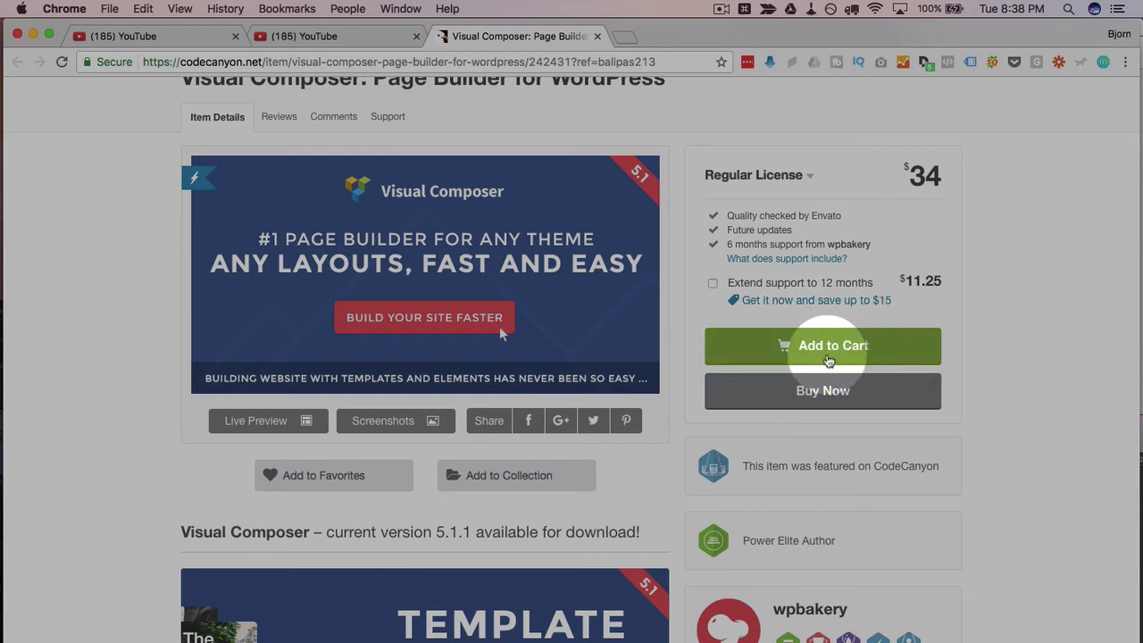
left_click(829, 357)
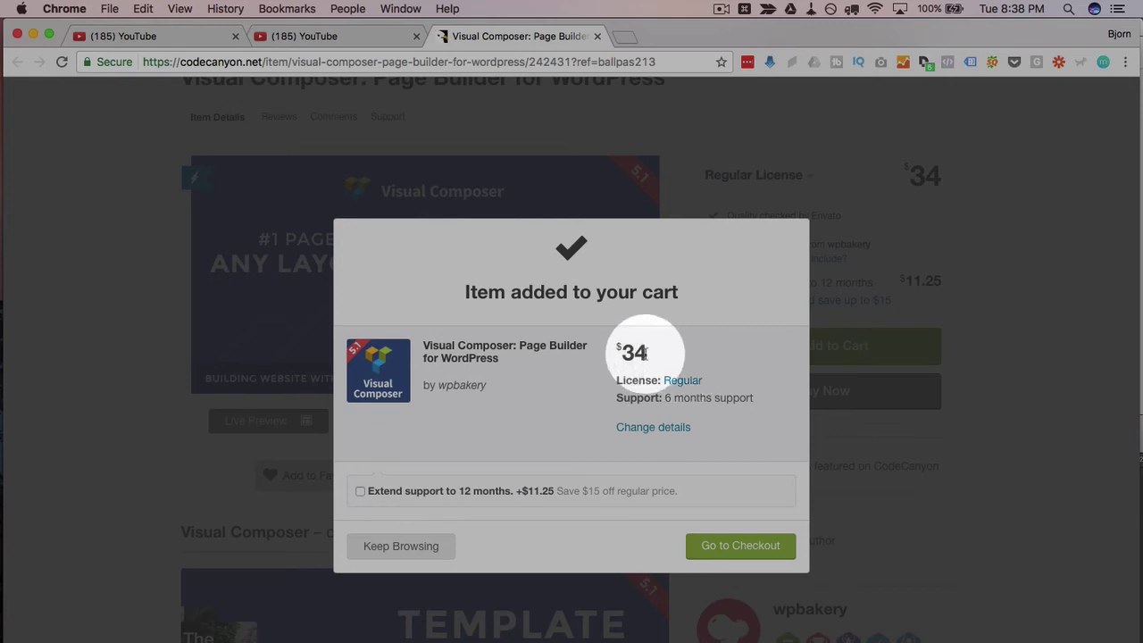
left_click(360, 493)
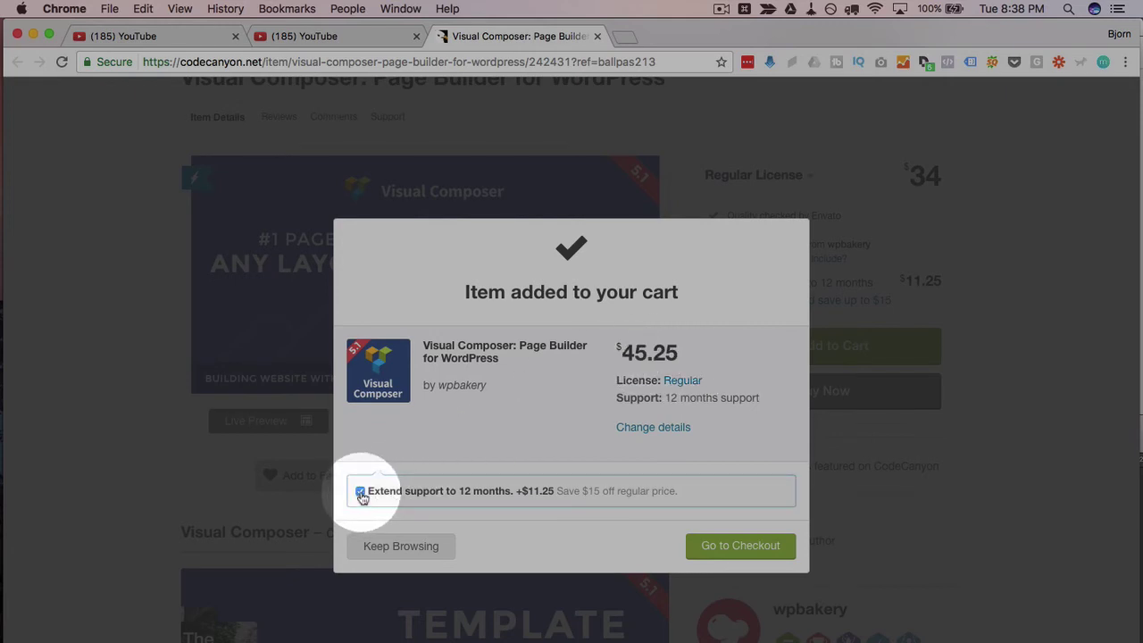
left_click(361, 493)
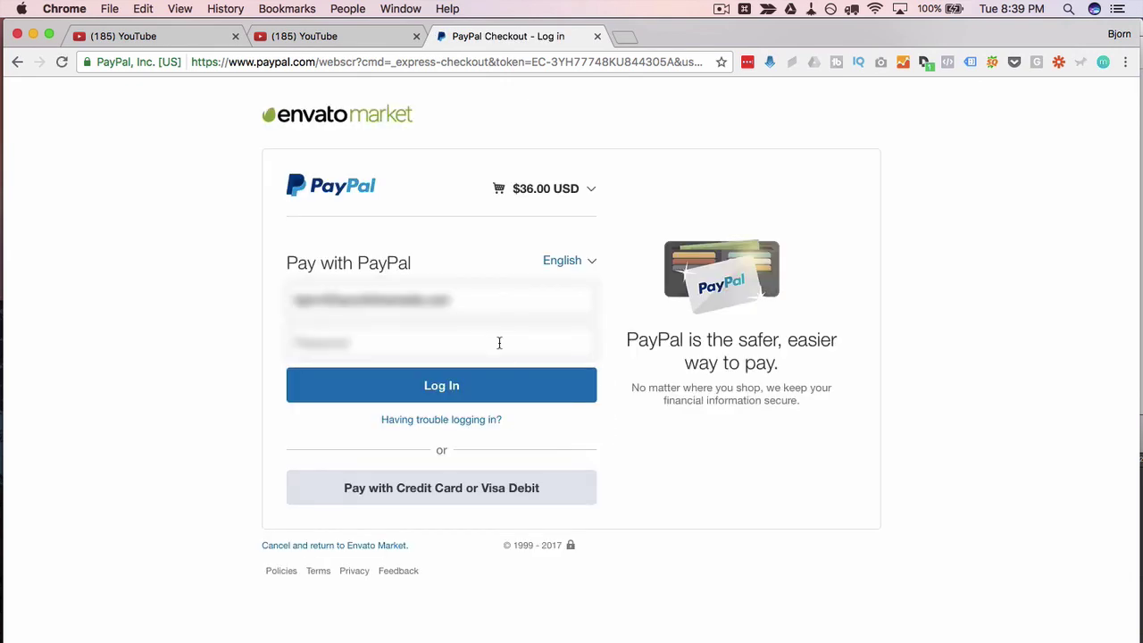
Enter the PayPal account password and log in to pay
left_click(499, 342)
key("super+v")
left_click(482, 396)
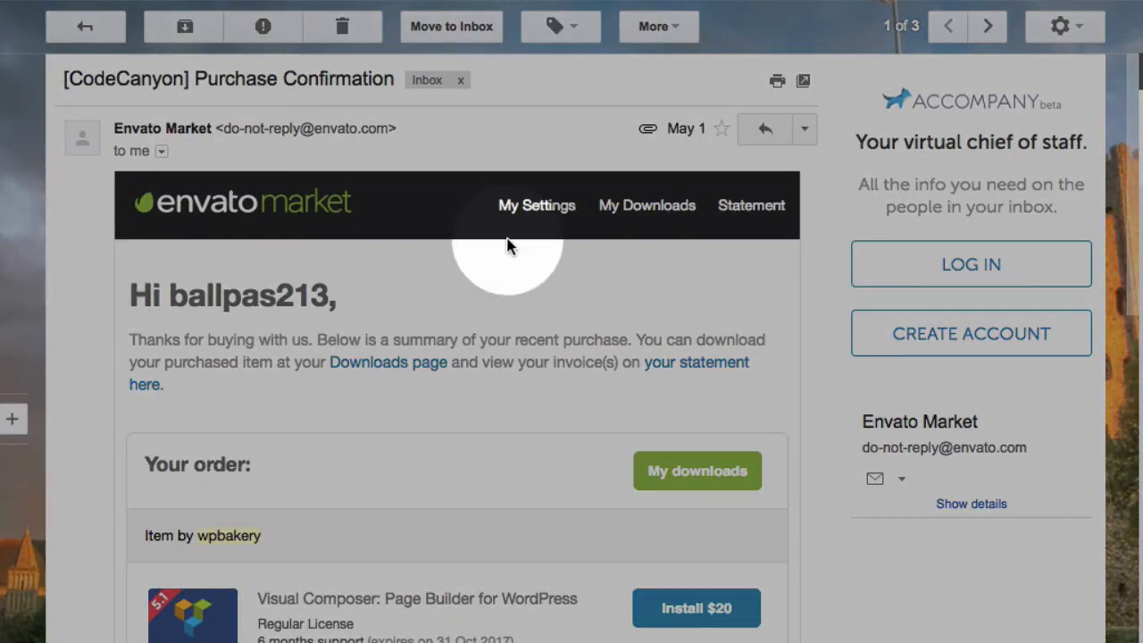
Forward the CodeCanyon purchase confirmation email, addressing it to the recipient's e-mail address
left_click(802, 131)
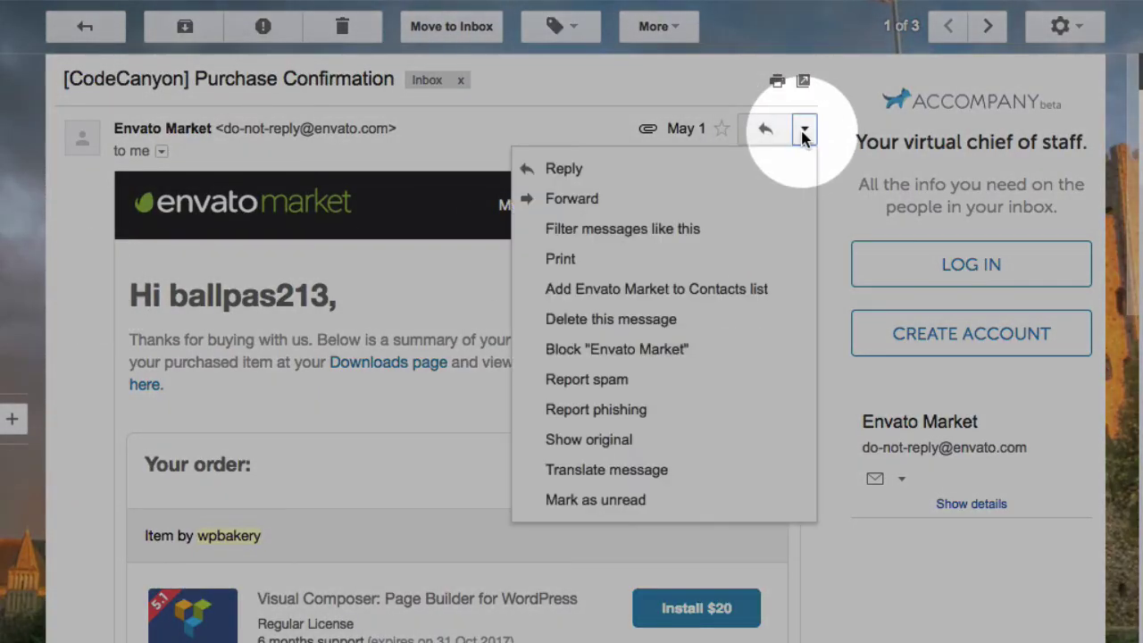
left_click(600, 201)
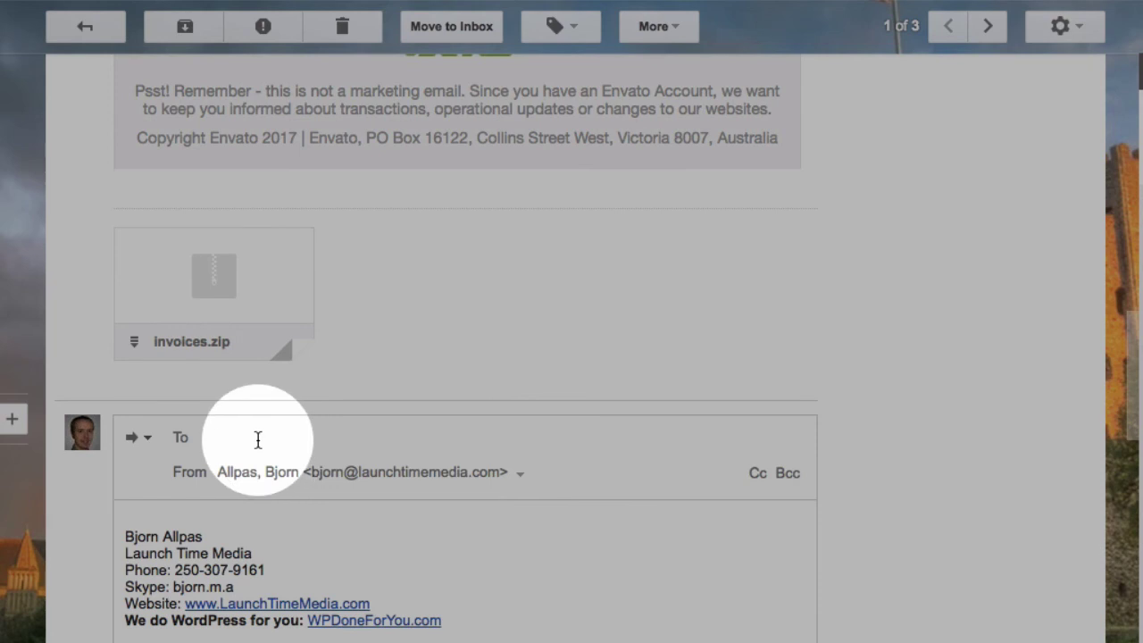
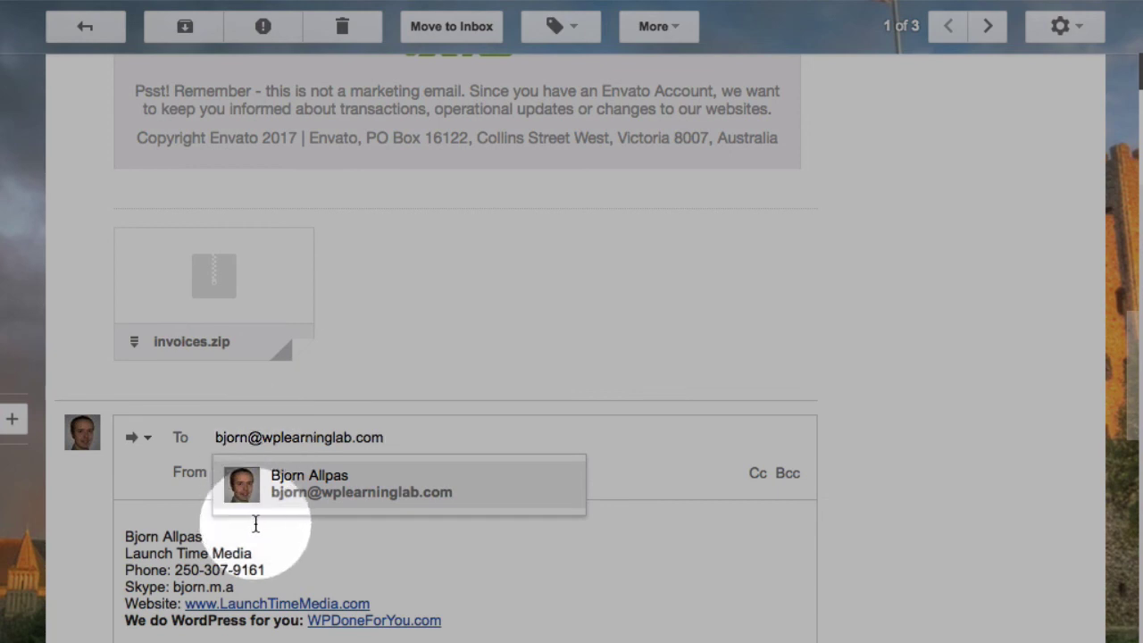
left_click(309, 485)
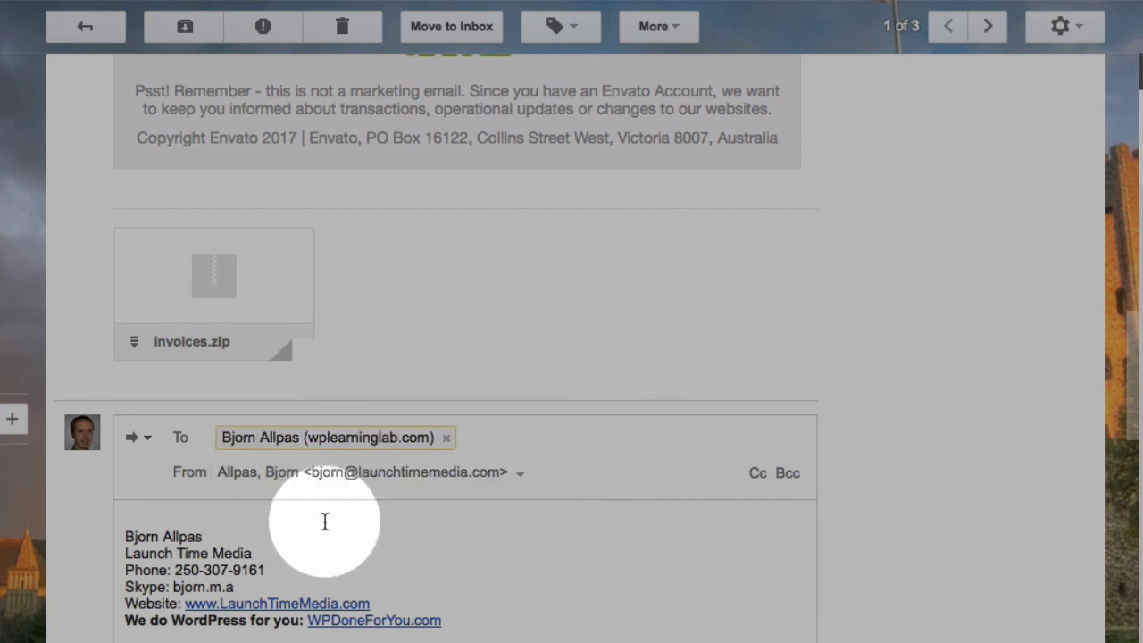
left_click(324, 523)
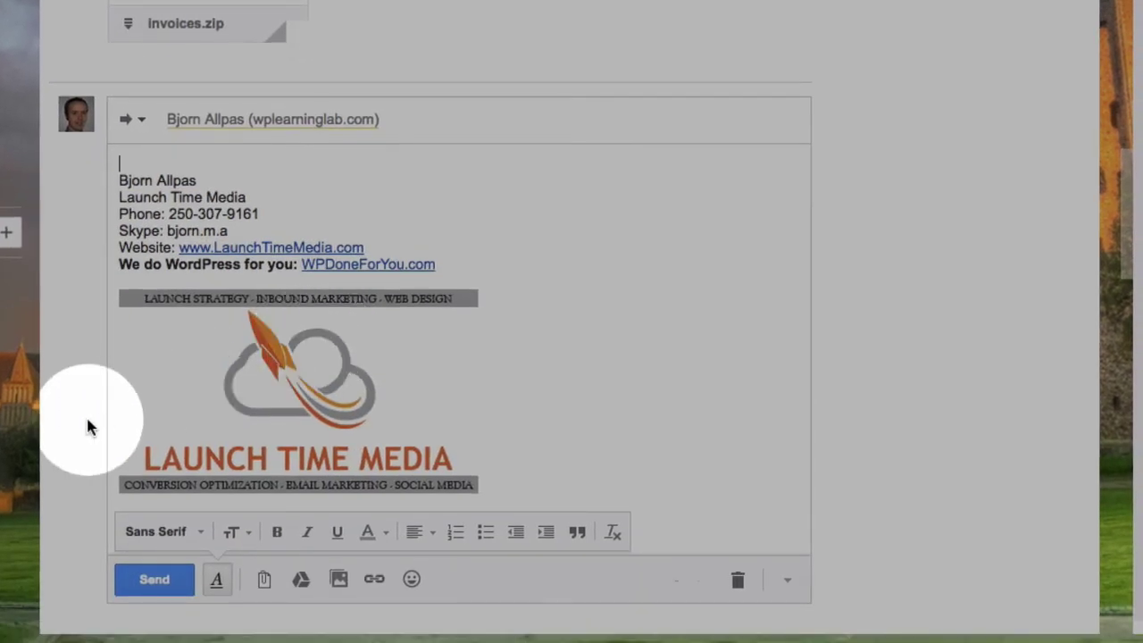
scroll(96, 612, "down", 5)
scroll(165, 357, "down", 5)
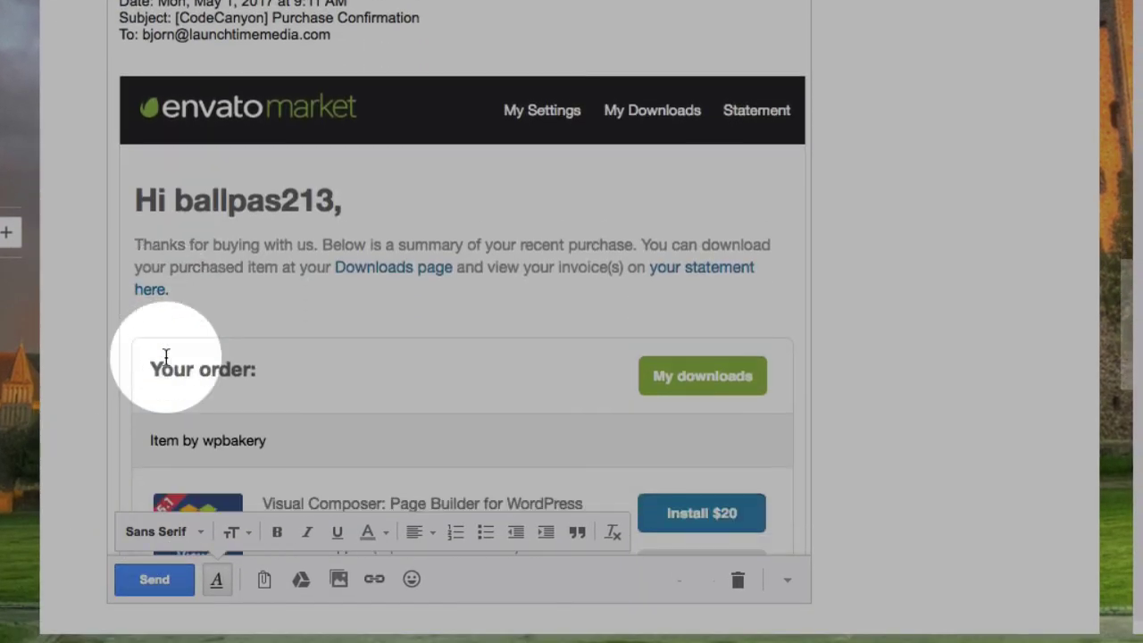